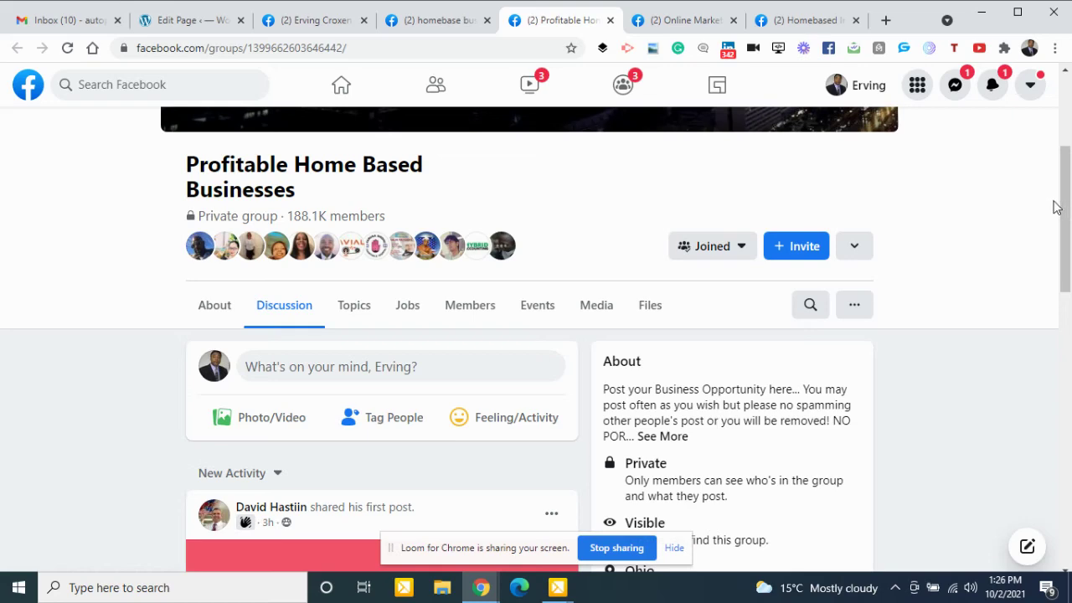
# Show the account's own profile page with its cover photo
pyautogui.hotkey('ctrl', 'shift', 'Tab')
pyautogui.hotkey('ctrl', 'shift', 'Tab')
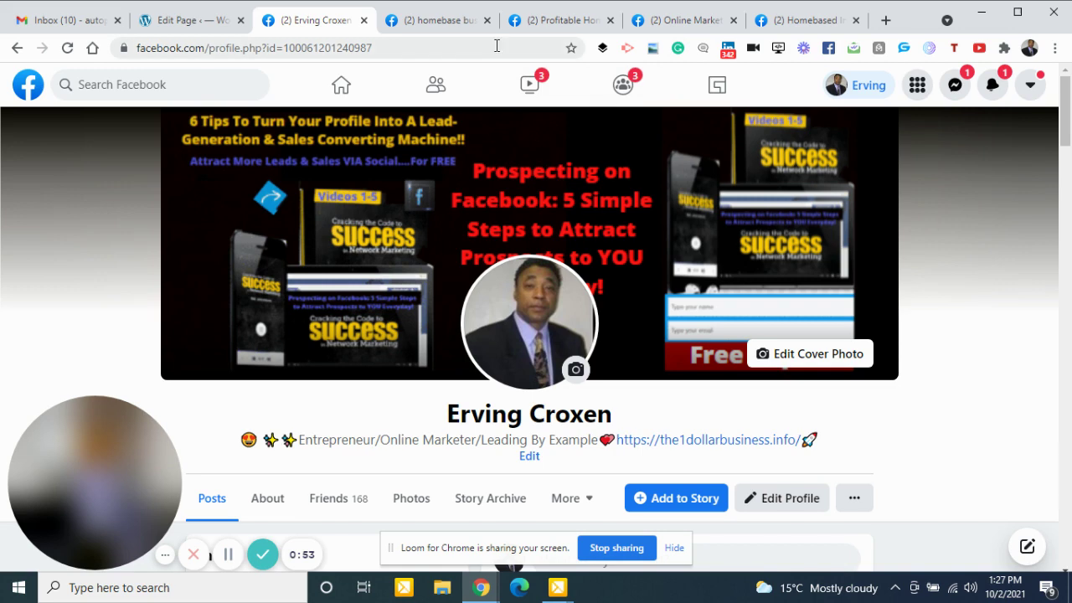
# React with Love to the red "21$ per hour" post in the Profitable Home Based Businesses group
pyautogui.click(550, 21)
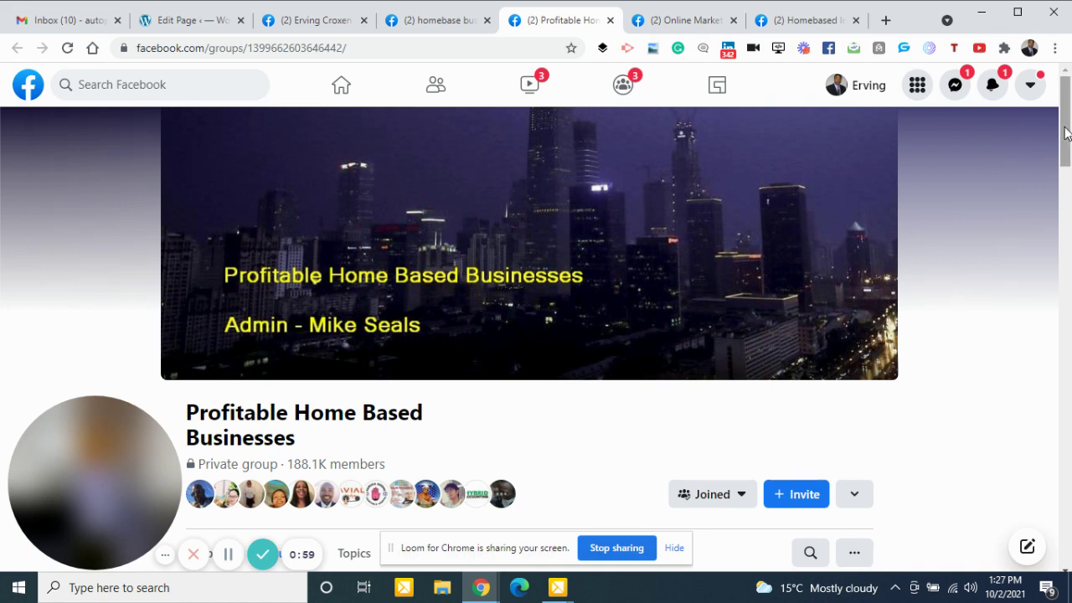
pyautogui.scroll(-2, 1062, 172)
pyautogui.scroll(-8, 738, 308)
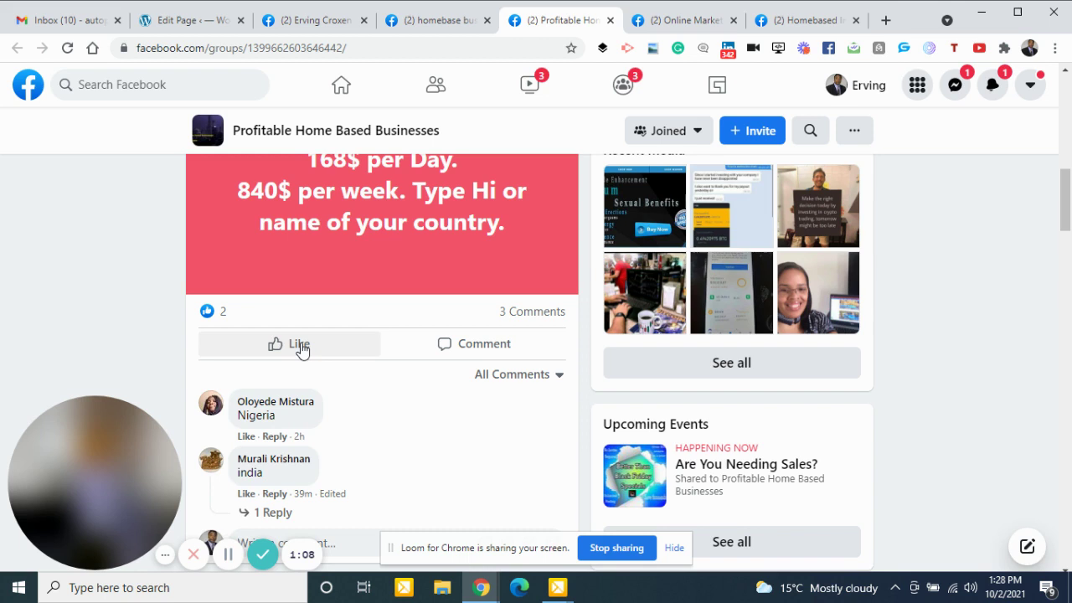
pyautogui.moveTo(299, 349)
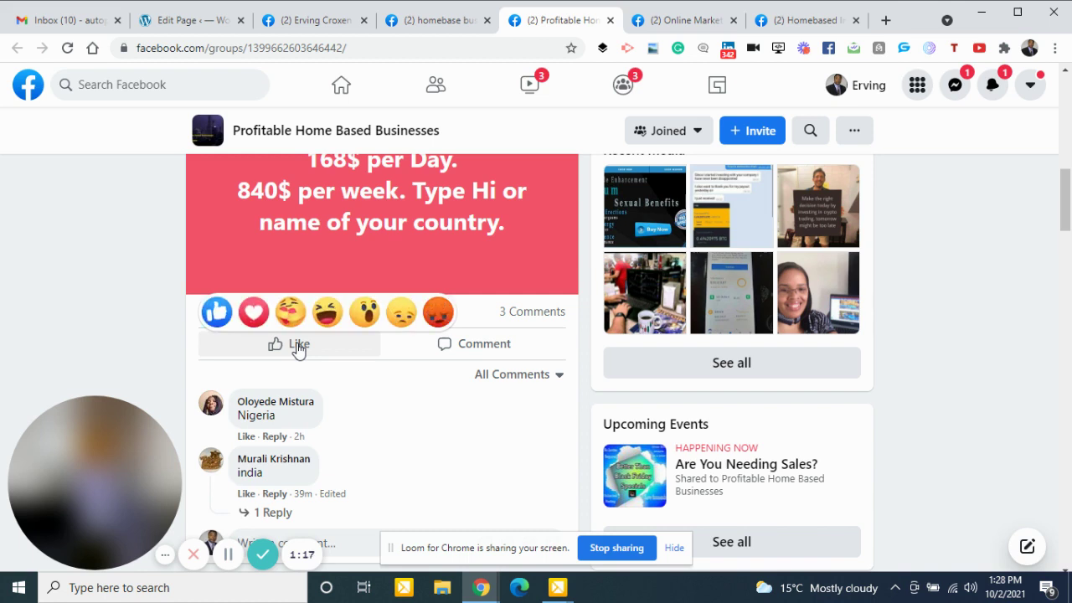
pyautogui.click(254, 311)
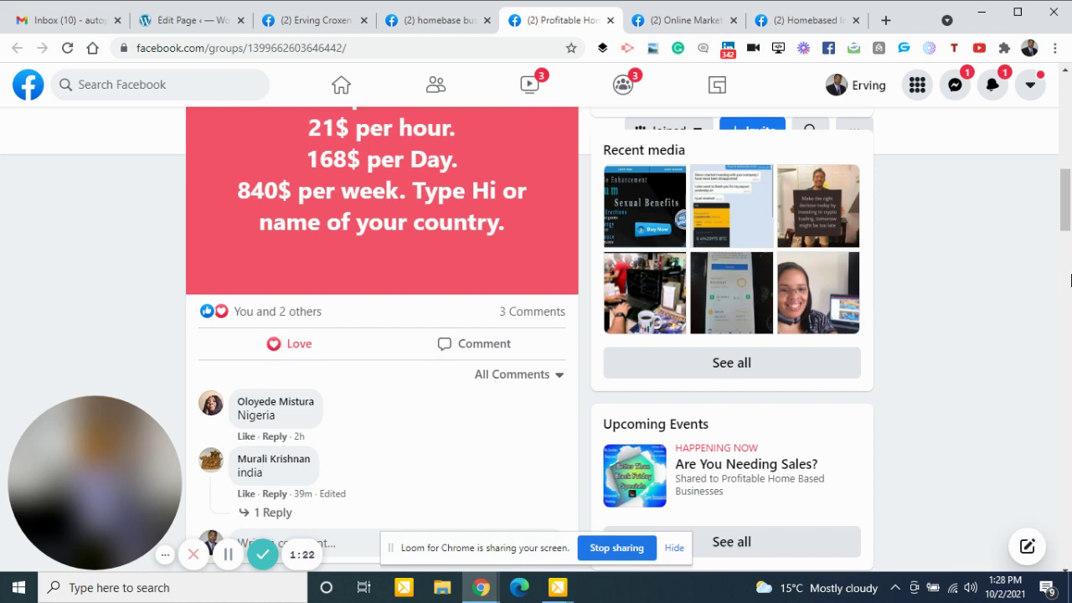
# React with Love to the woman's laptop photo post with commenting turned off and to the "Copy and pasting ads" post below it
pyautogui.moveTo(1062, 213); pyautogui.dragTo(1030, 557)
pyautogui.scroll(-3, 1030, 557)
pyautogui.scroll(3, 1028, 553)
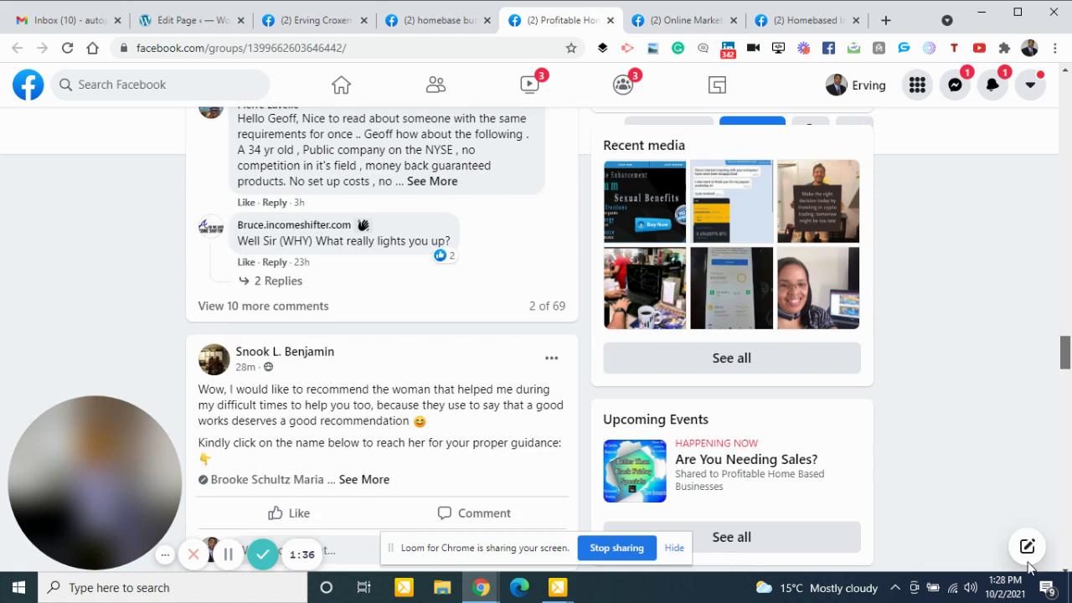
pyautogui.scroll(-3, 1035, 560)
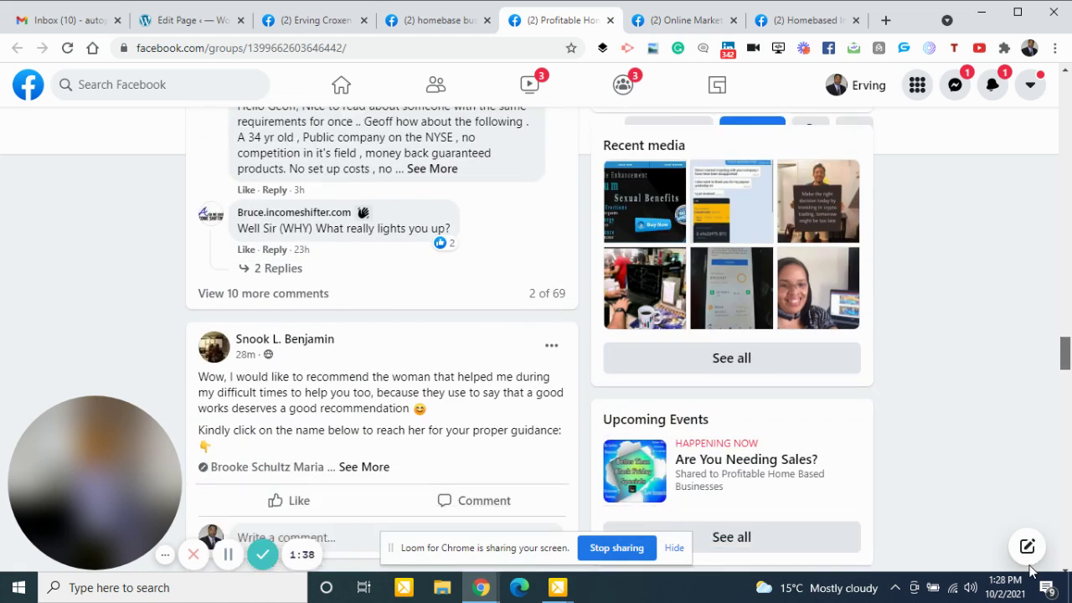
pyautogui.scroll(-6, 1032, 570)
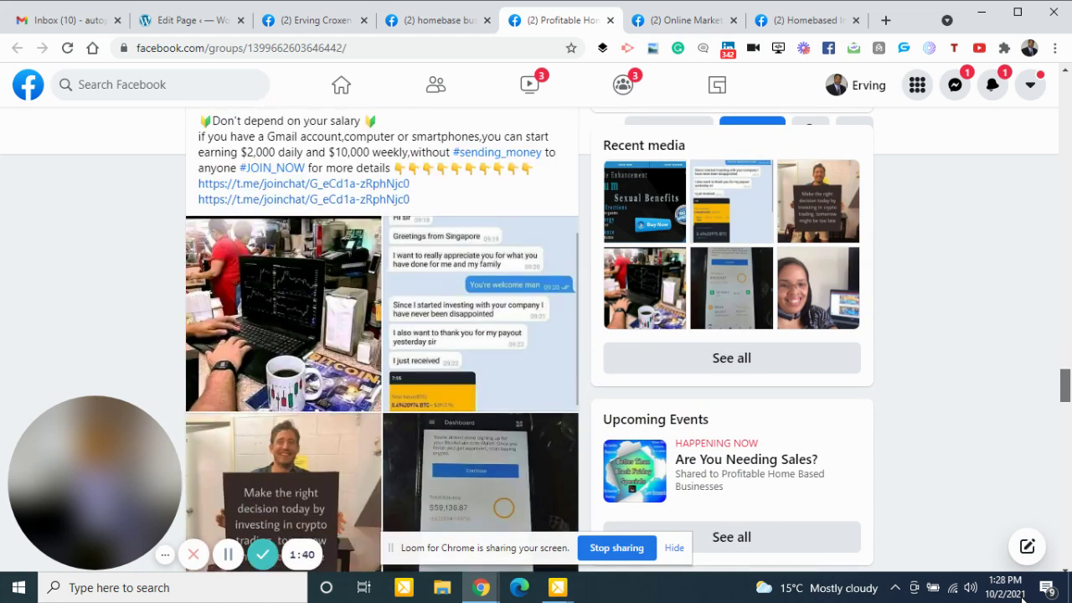
pyautogui.scroll(-1, 1026, 563)
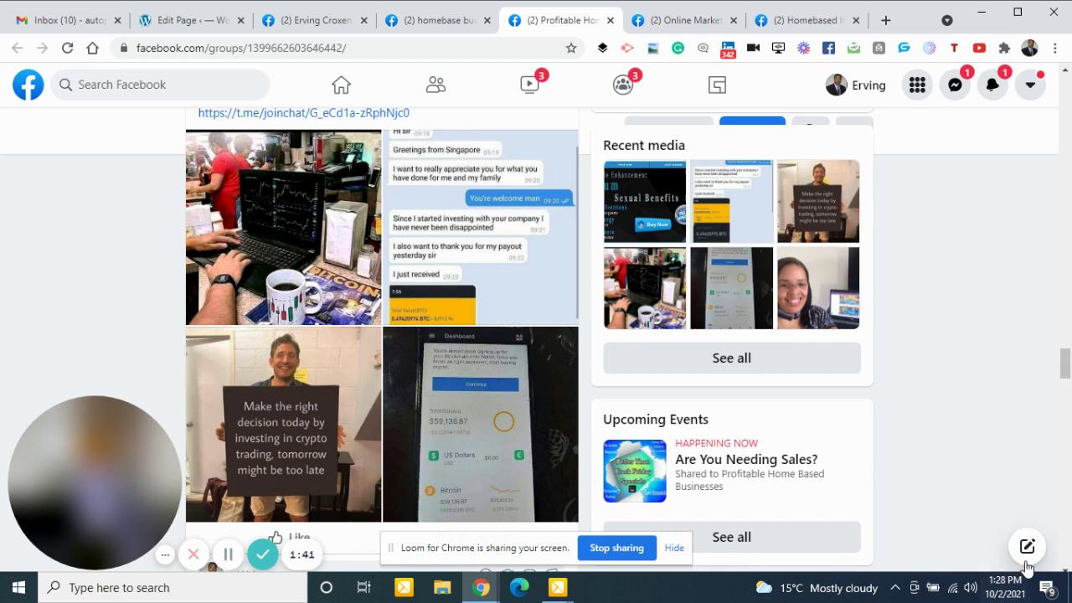
pyautogui.moveTo(1059, 375); pyautogui.dragTo(1058, 431)
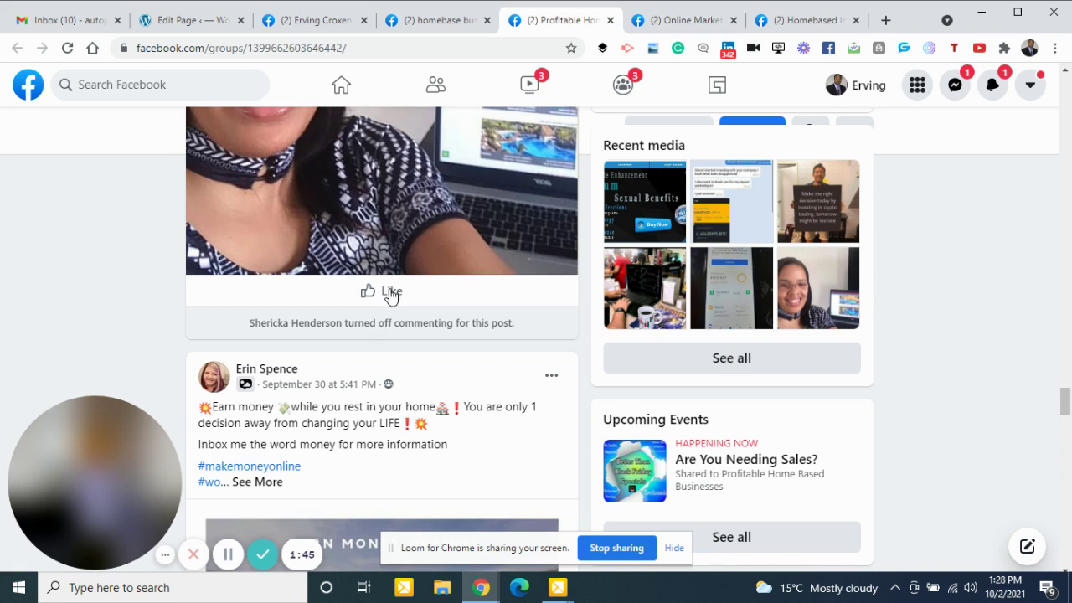
pyautogui.moveTo(391, 293)
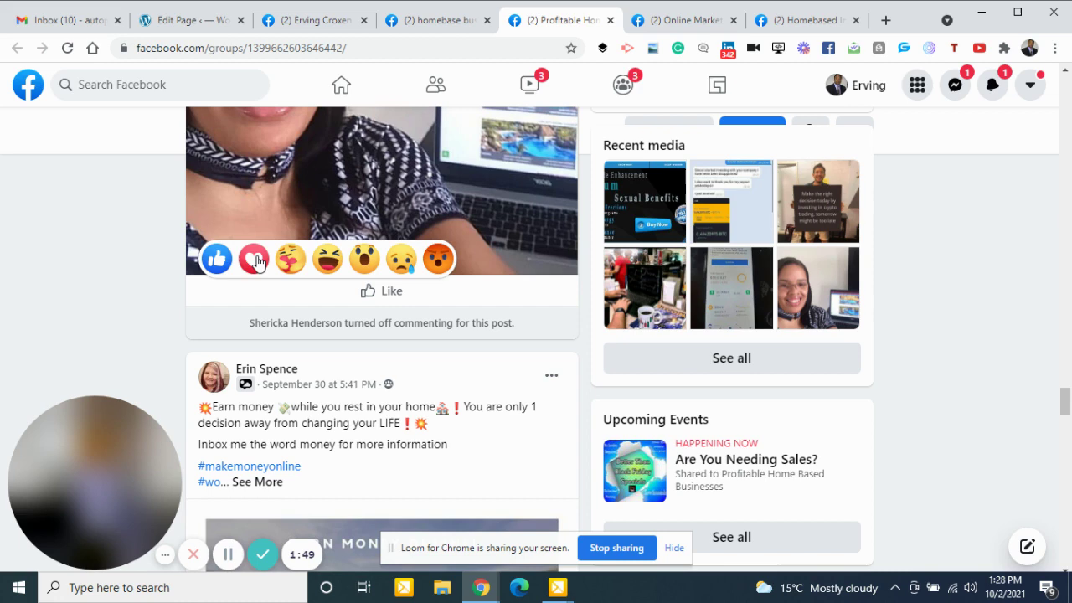
pyautogui.click(253, 261)
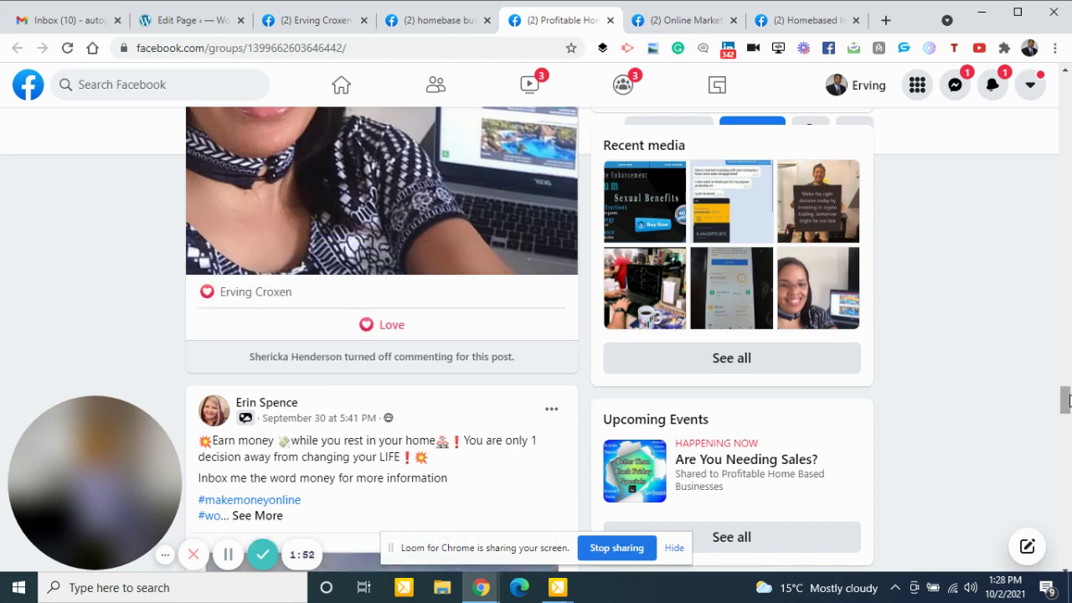
pyautogui.moveTo(1068, 407); pyautogui.dragTo(1068, 435)
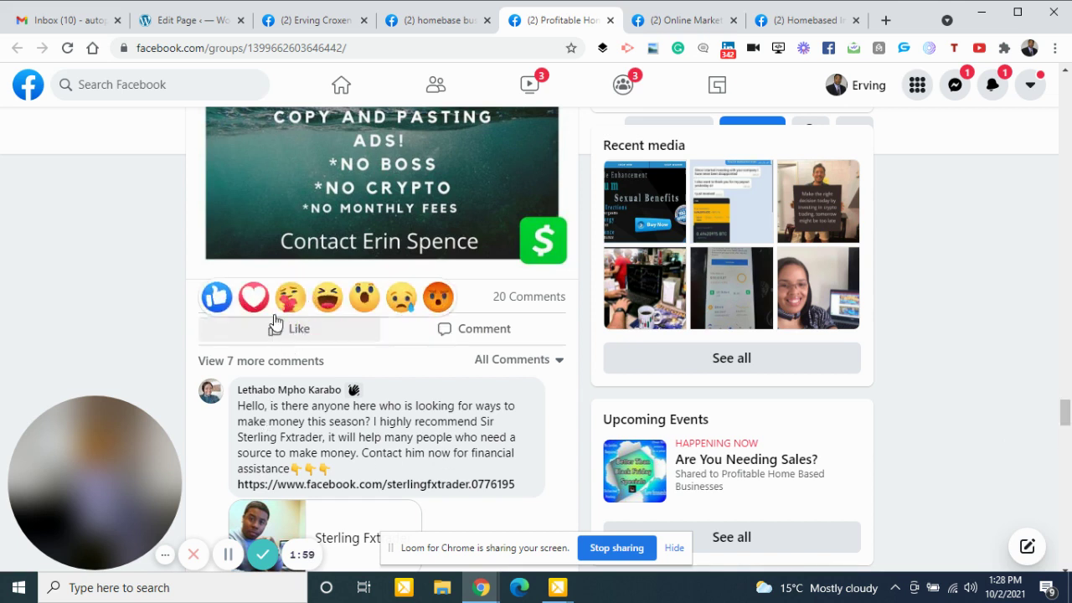
pyautogui.click(260, 300)
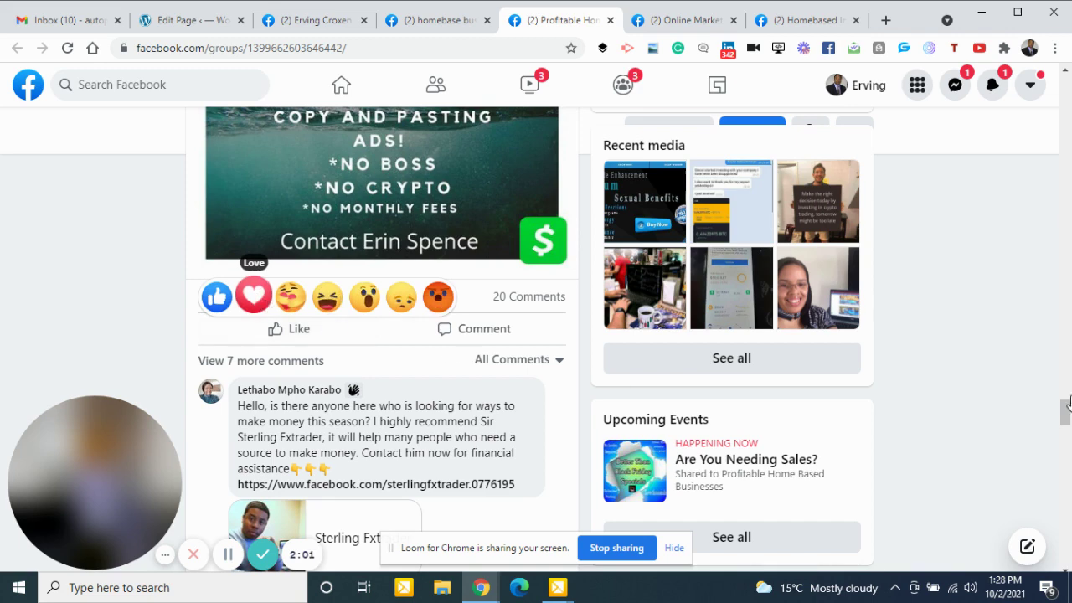
# Start a new photo post in the Profitable Home Based Businesses group with mgm5.png from the Old Files Pictures folder
pyautogui.moveTo(1067, 411); pyautogui.dragTo(1069, 113)
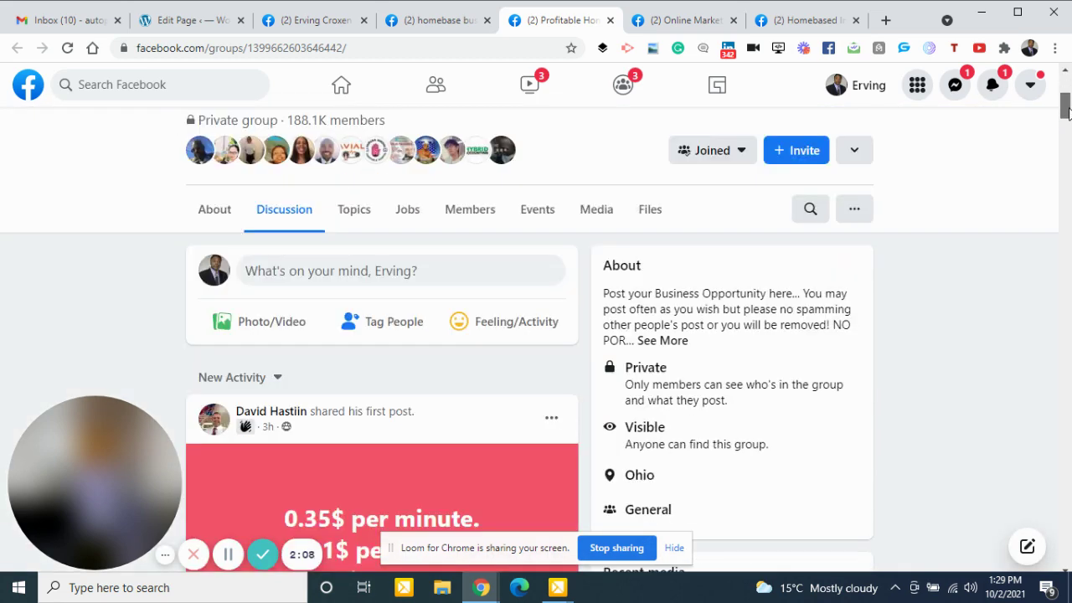
pyautogui.click(270, 330)
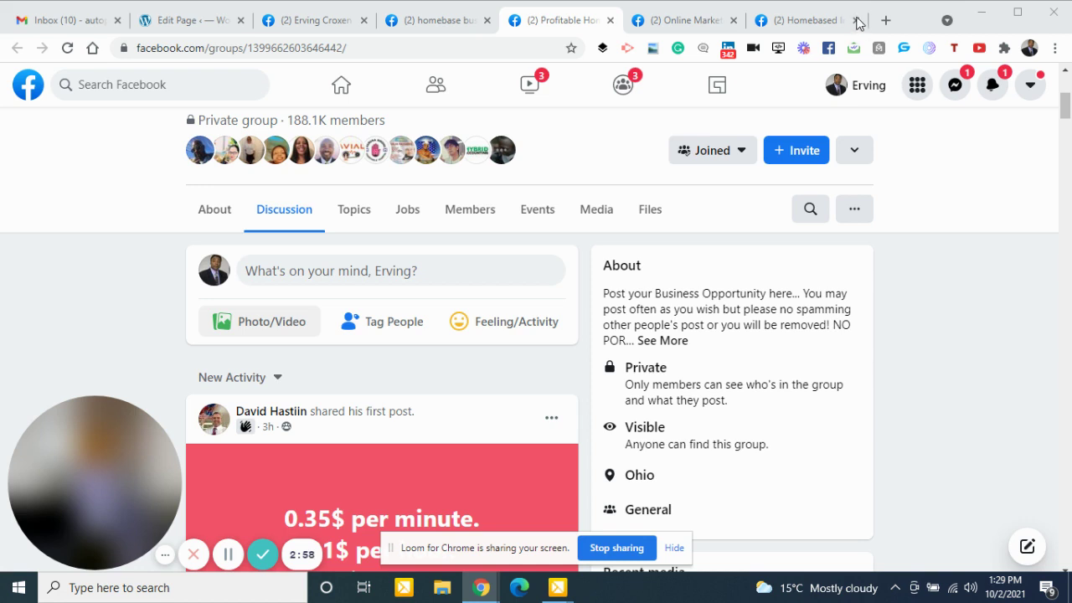
pyautogui.hotkey('ctrl', 'o')
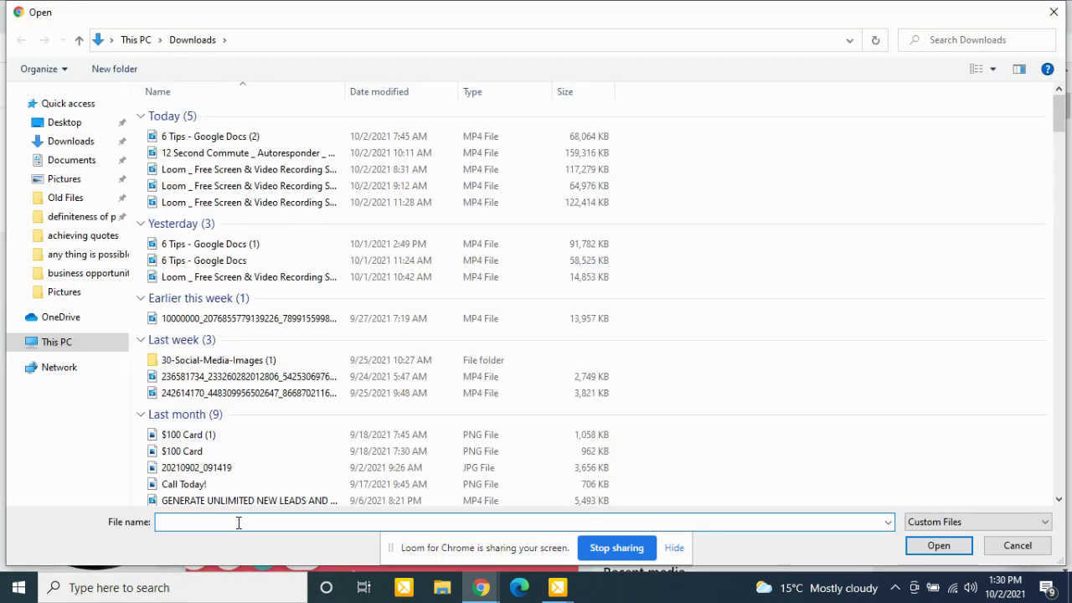
pyautogui.click(71, 297)
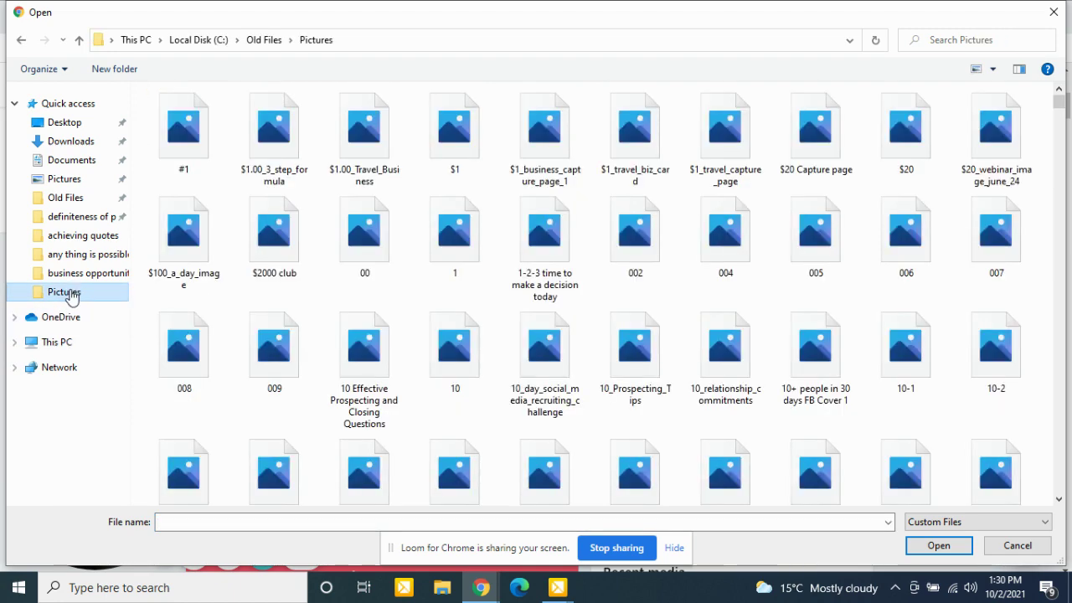
pyautogui.click(199, 522)
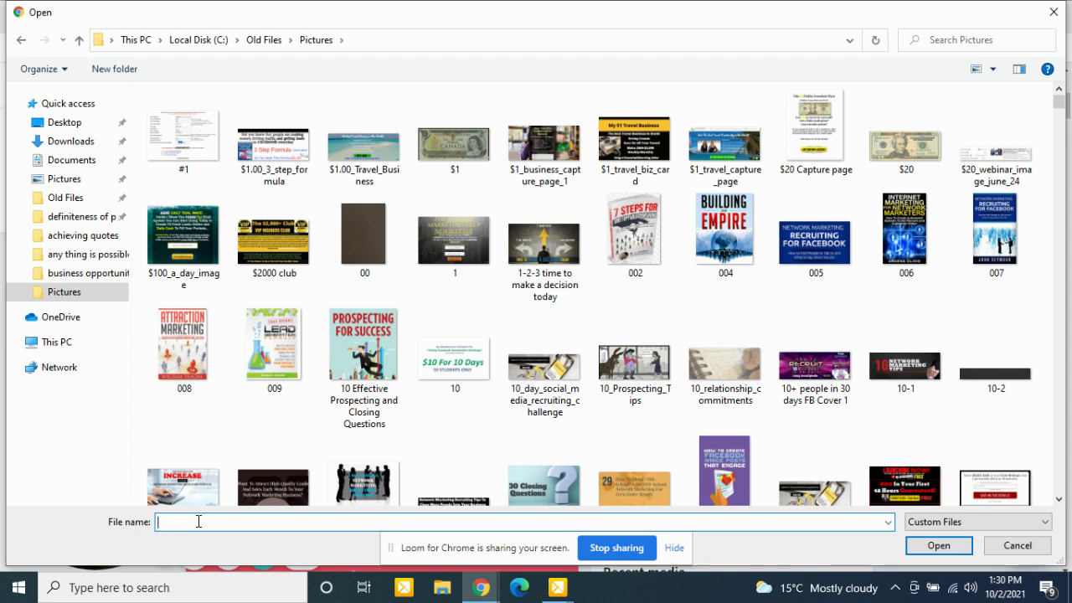
pyautogui.write('mgm')
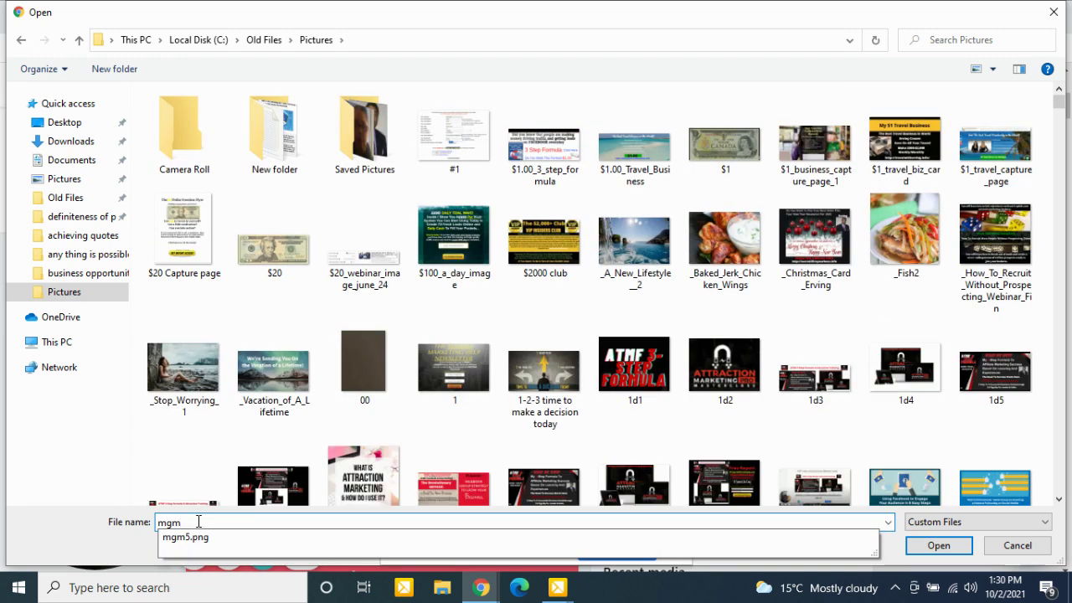
pyautogui.write('5')
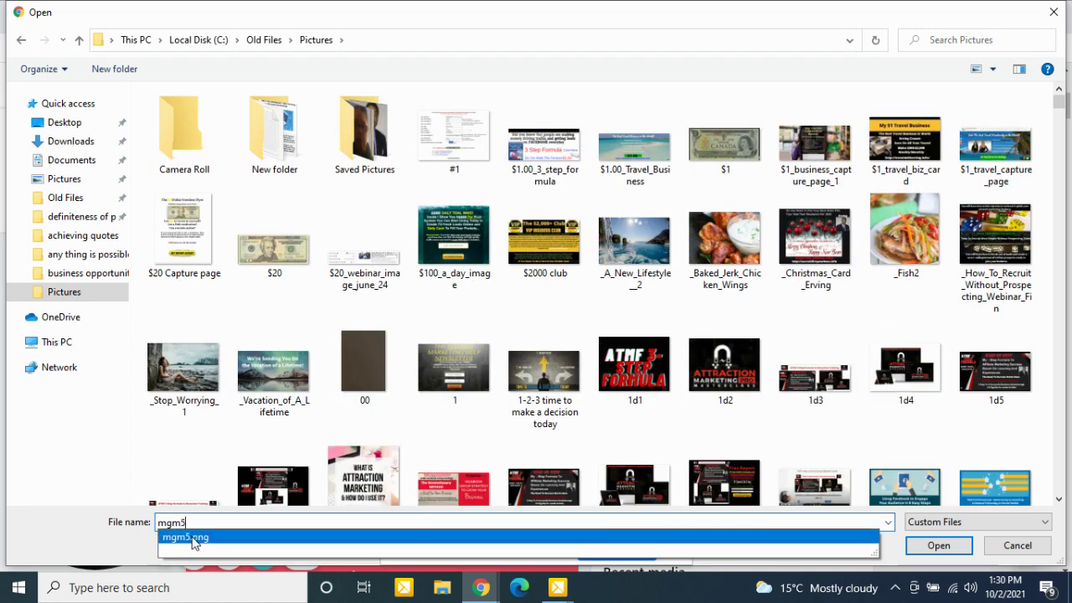
pyautogui.click(191, 539)
pyautogui.click(937, 546)
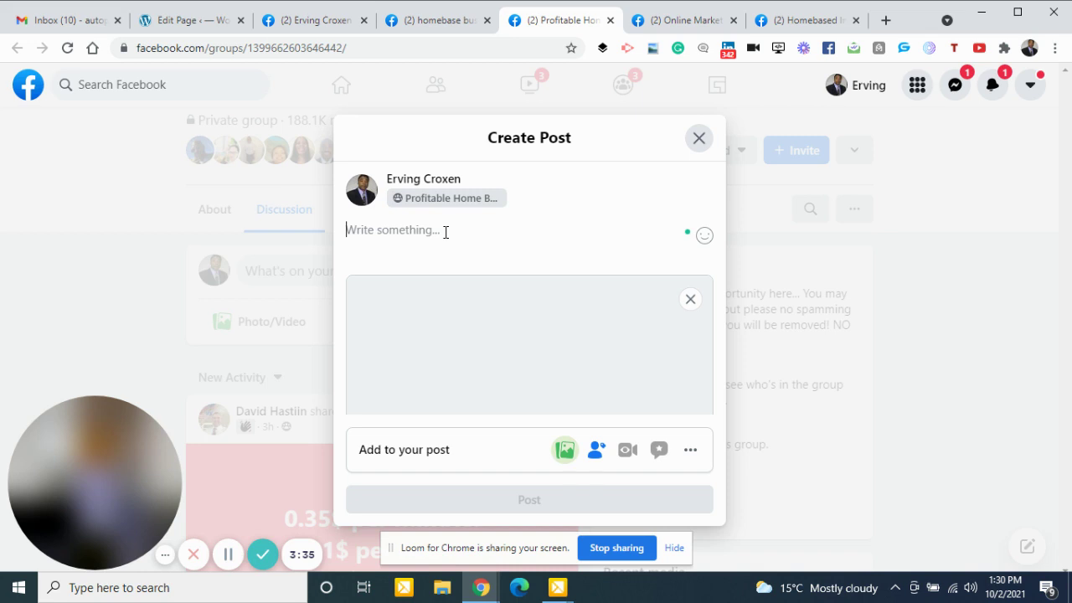
# Write "Message me for 5 FB videos" as the post's text
pyautogui.write('Message me for ')
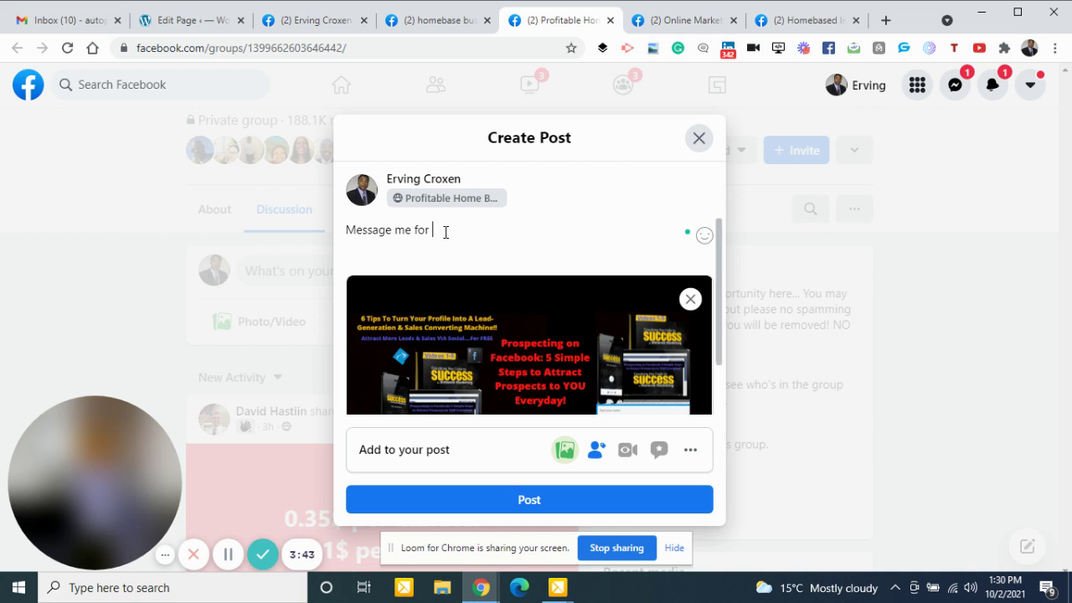
pyautogui.write('5 FB videos')
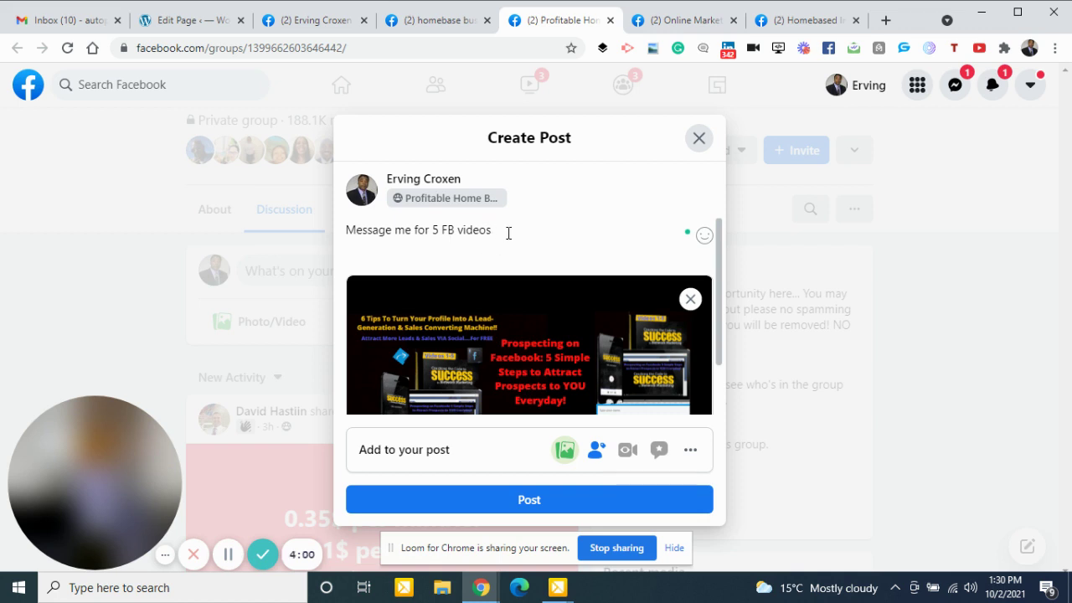
pyautogui.moveTo(546, 339)
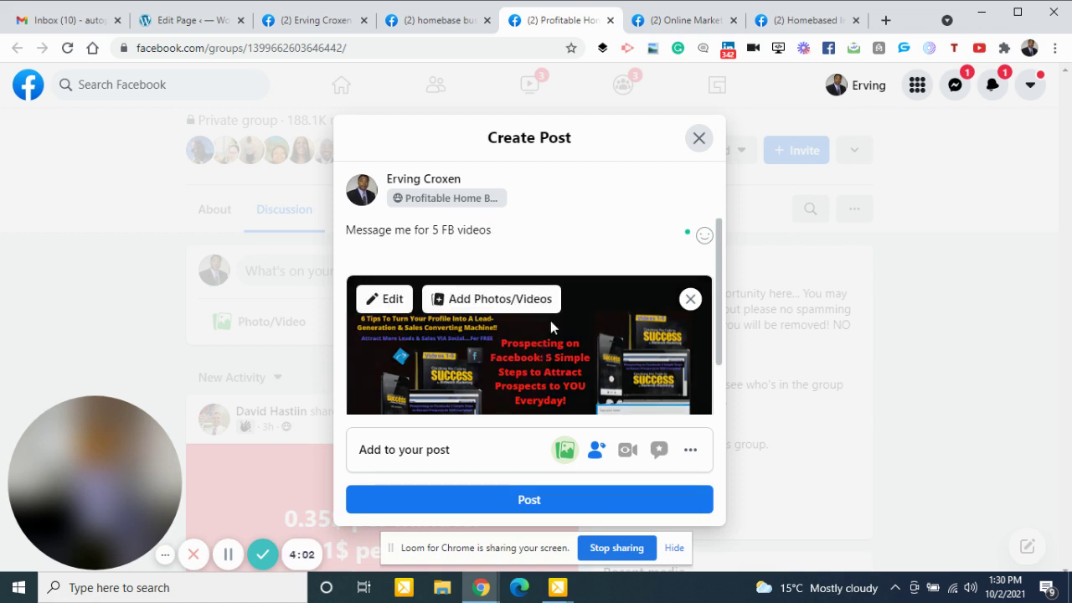
# Replace "for 5 FB videos" in the post's text so it reads "Message me for free report"
pyautogui.keyDown('shift'); pyautogui.click(420, 230); pyautogui.keyUp('shift')
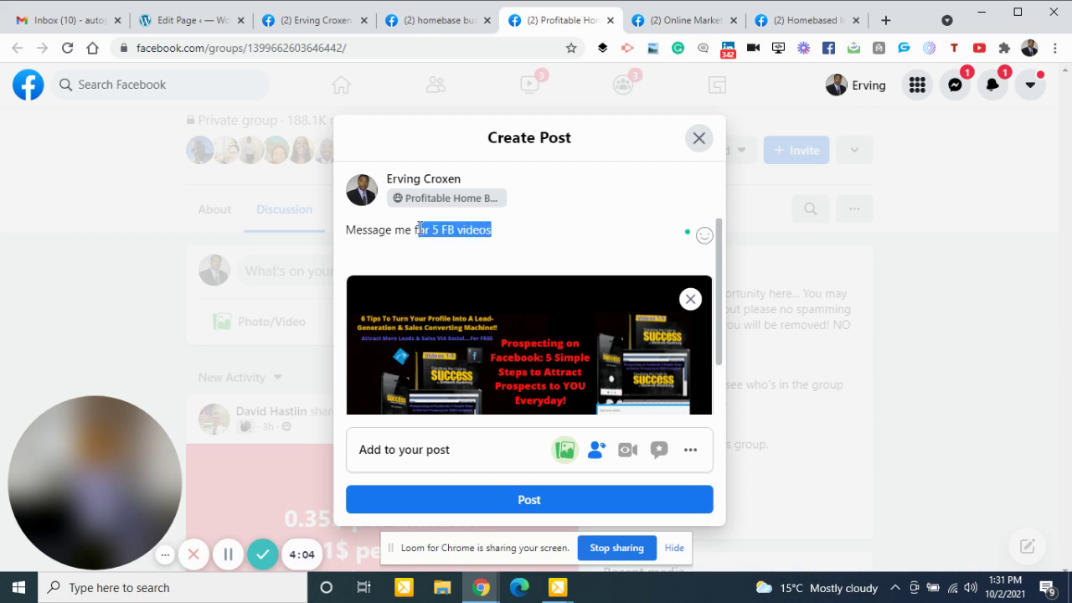
pyautogui.moveTo(420, 230); pyautogui.dragTo(343, 228)
pyautogui.press('BackSpace')
pyautogui.rightClick(365, 230)
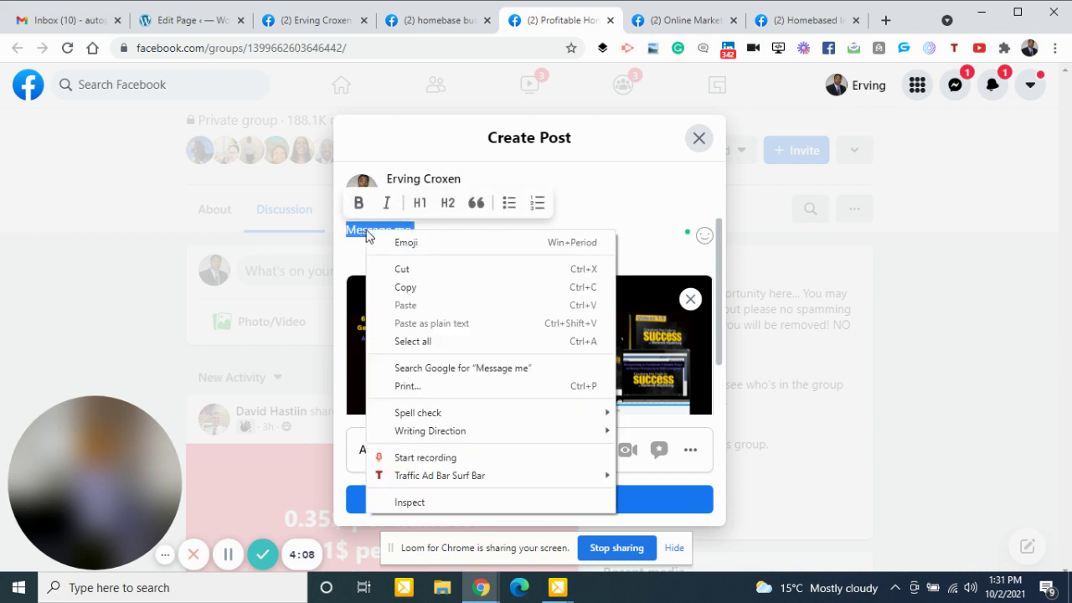
pyautogui.click(406, 287)
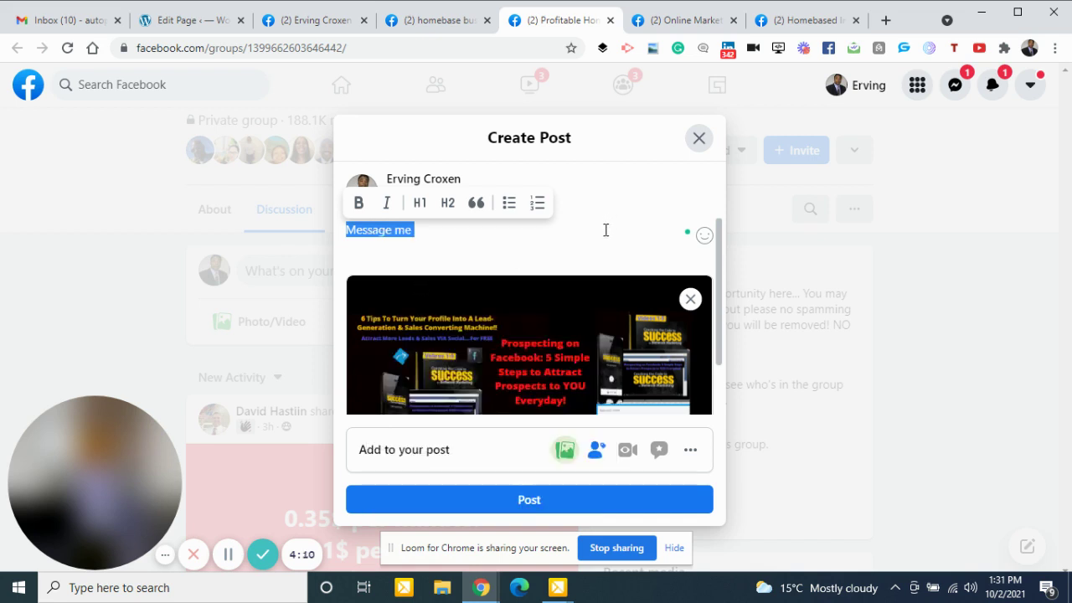
pyautogui.click(495, 242)
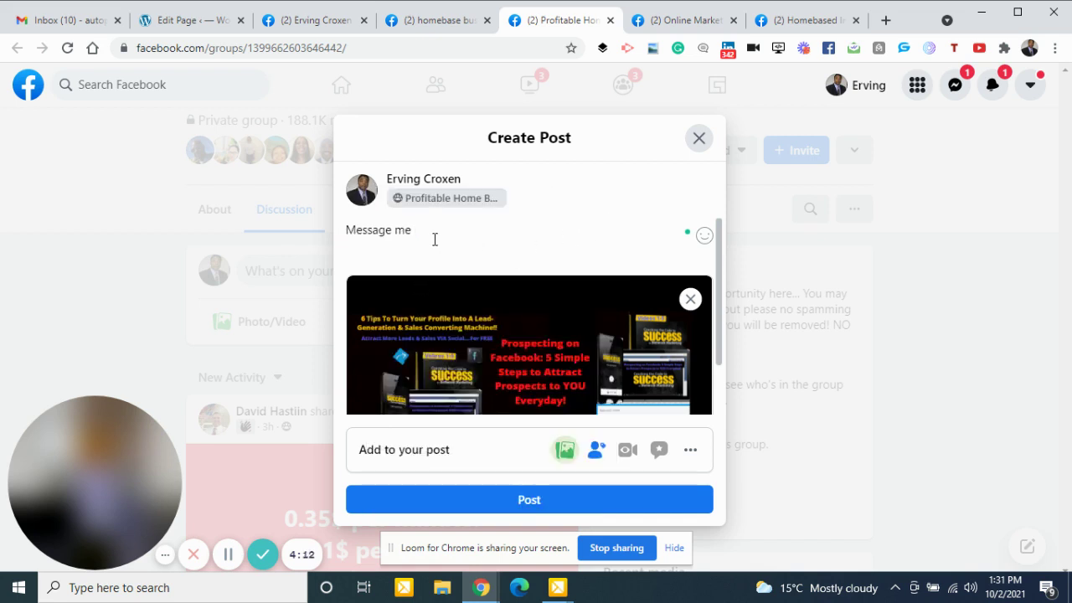
pyautogui.write('for free report')
# Copy the full text "Message me for free report" and publish the post to the group
pyautogui.click(347, 229)
pyautogui.moveTo(347, 230); pyautogui.dragTo(505, 226)
pyautogui.rightClick(469, 233)
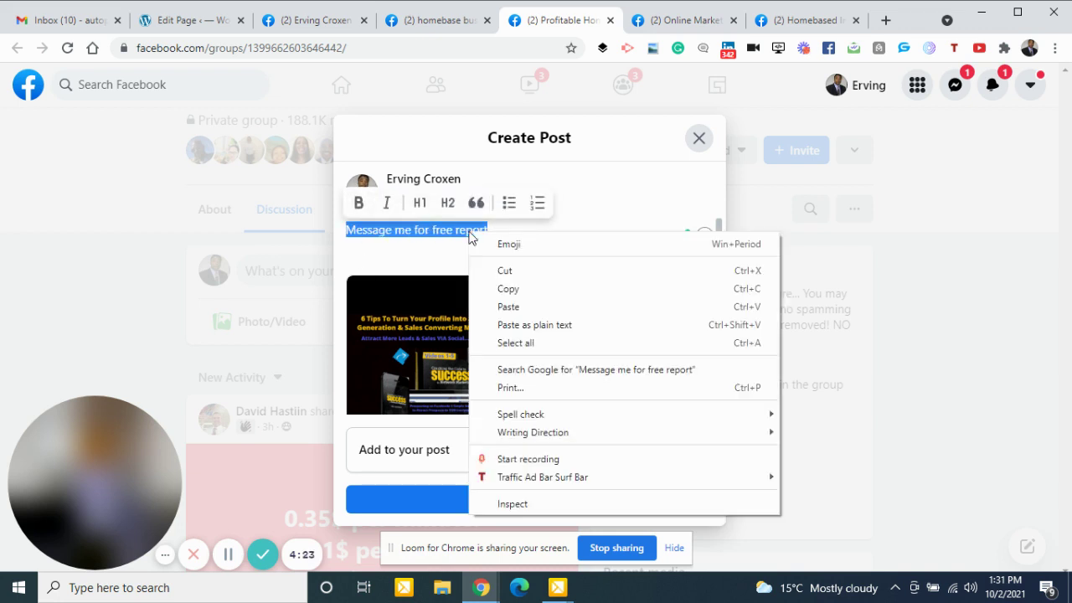
pyautogui.click(508, 288)
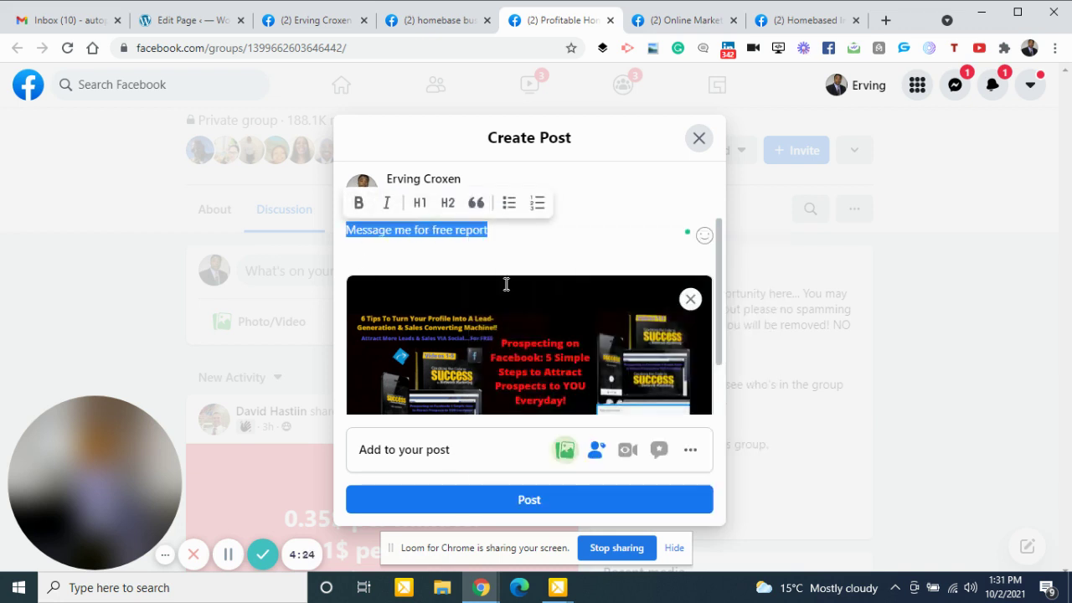
pyautogui.click(539, 501)
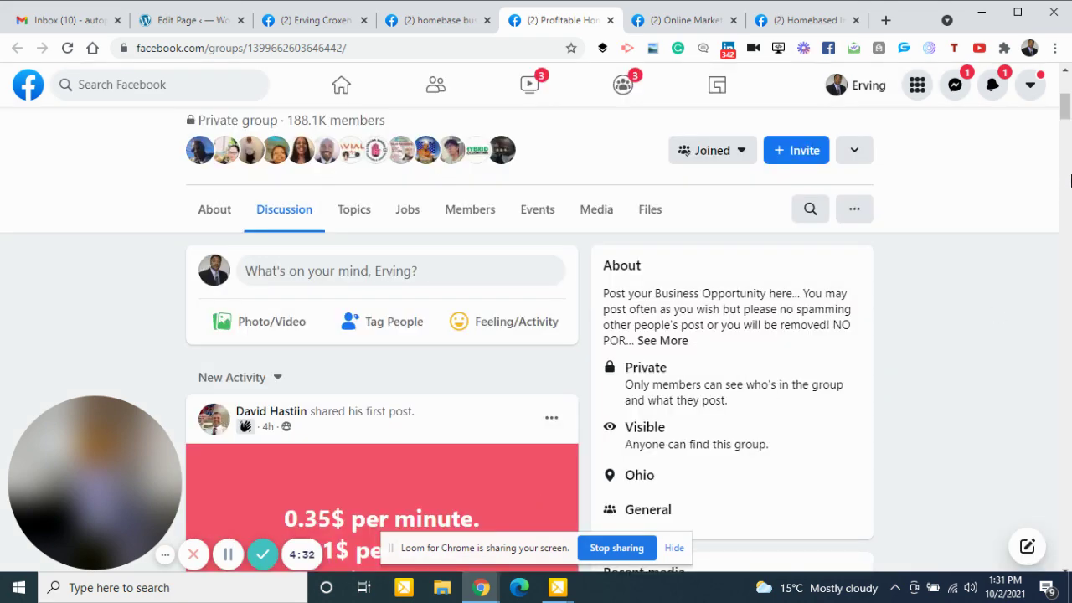
# Check the published post in the group's feed and close the Profitable Home Based Businesses page
pyautogui.moveTo(1066, 113)
pyautogui.mouseDown()
pyautogui.moveTo(1065, 87)
pyautogui.moveTo(1065, 122)
pyautogui.mouseUp()
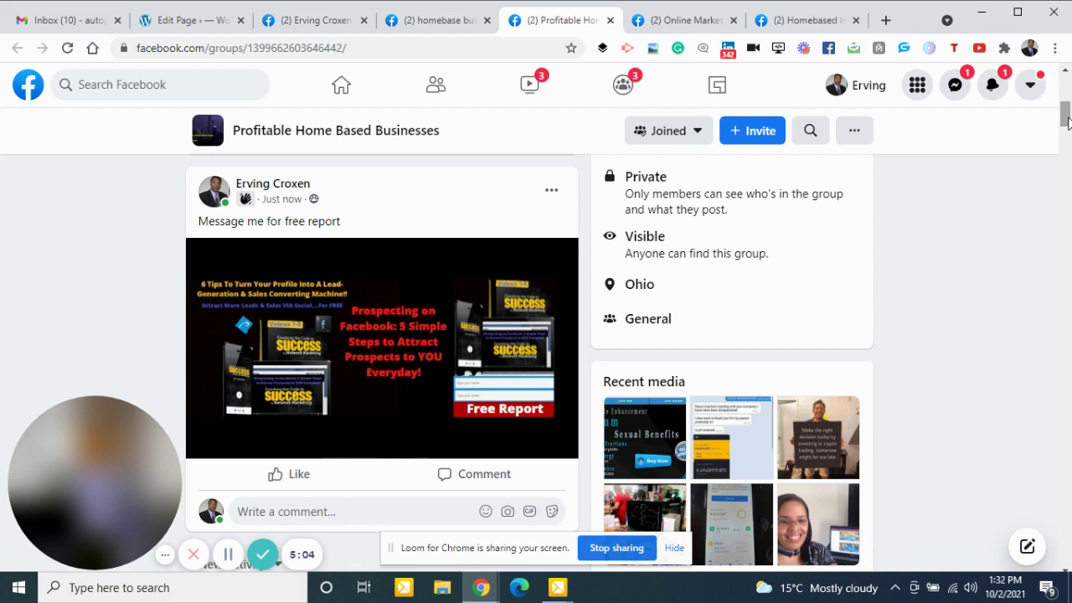
pyautogui.scroll(6, 1068, 118)
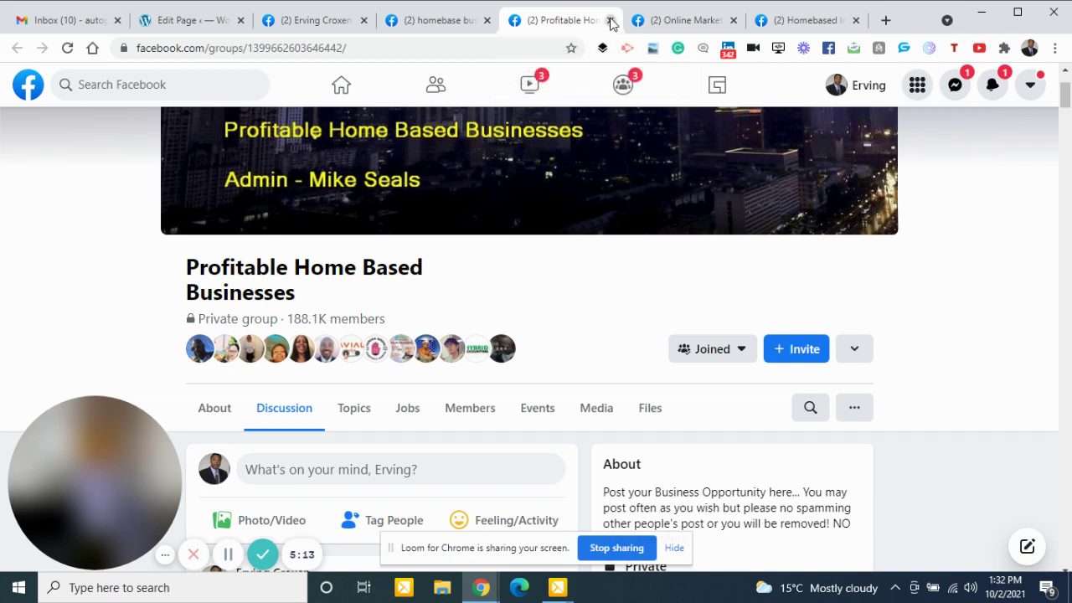
pyautogui.click(610, 20)
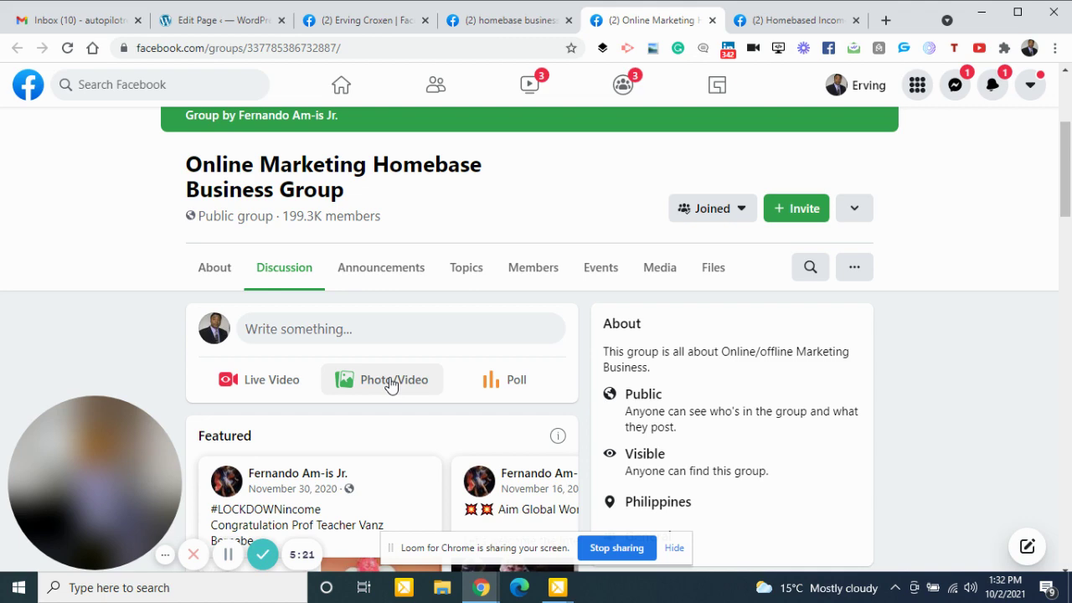
# Start a photo post in the Online Marketing Homebase Business Group and attach the image mgm5.png
pyautogui.click(390, 381)
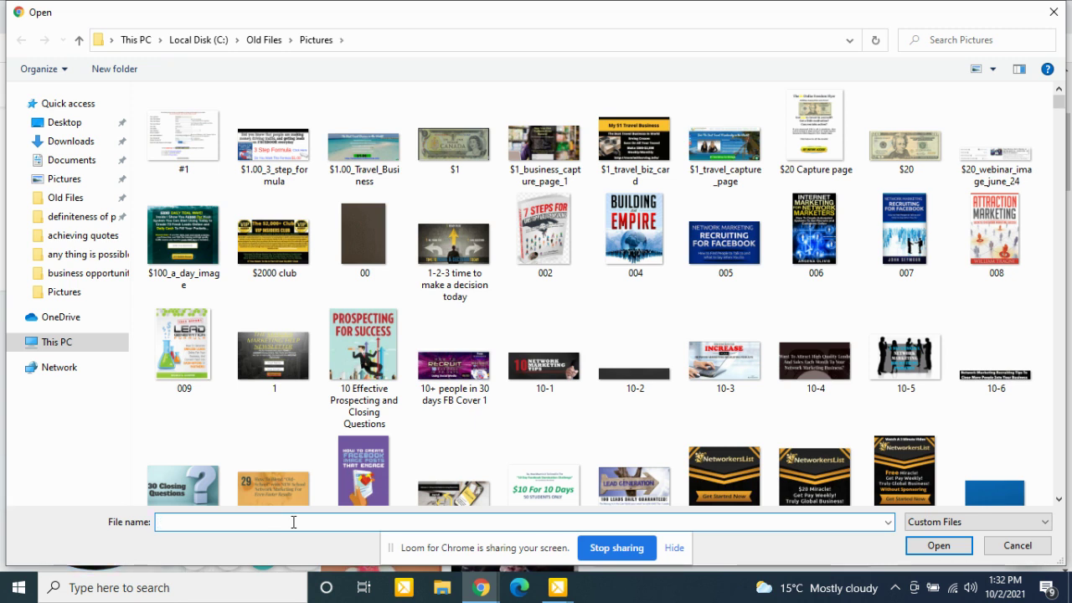
pyautogui.write('mgm')
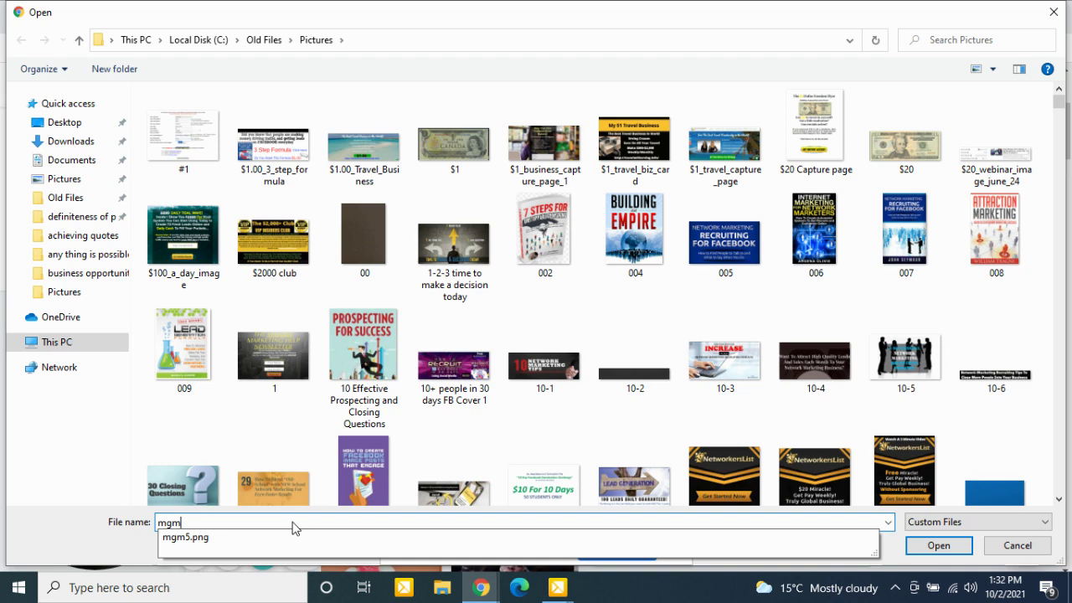
pyautogui.write('5')
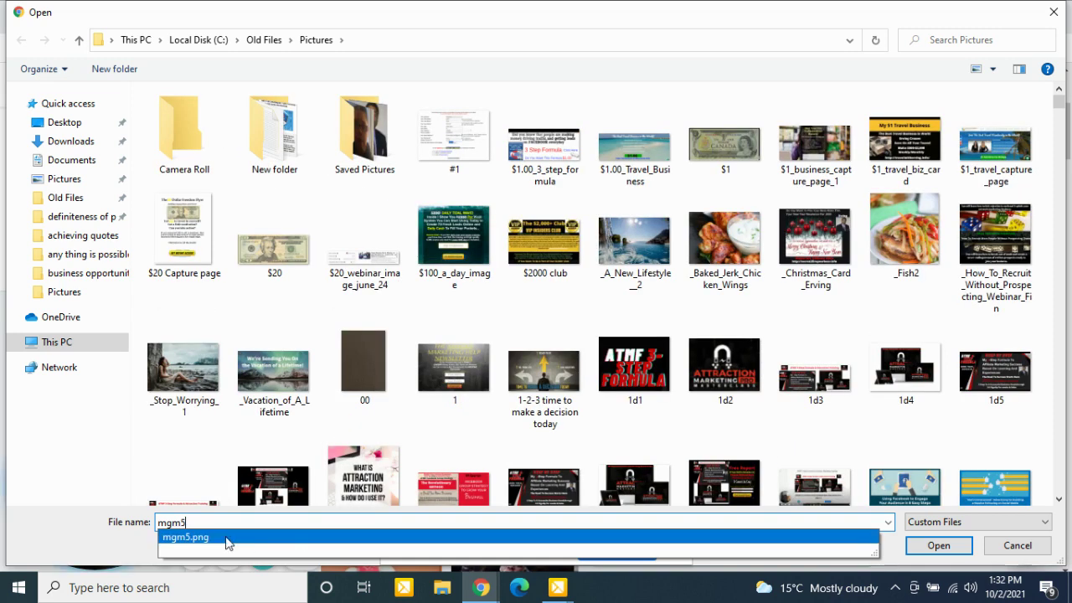
pyautogui.click(215, 539)
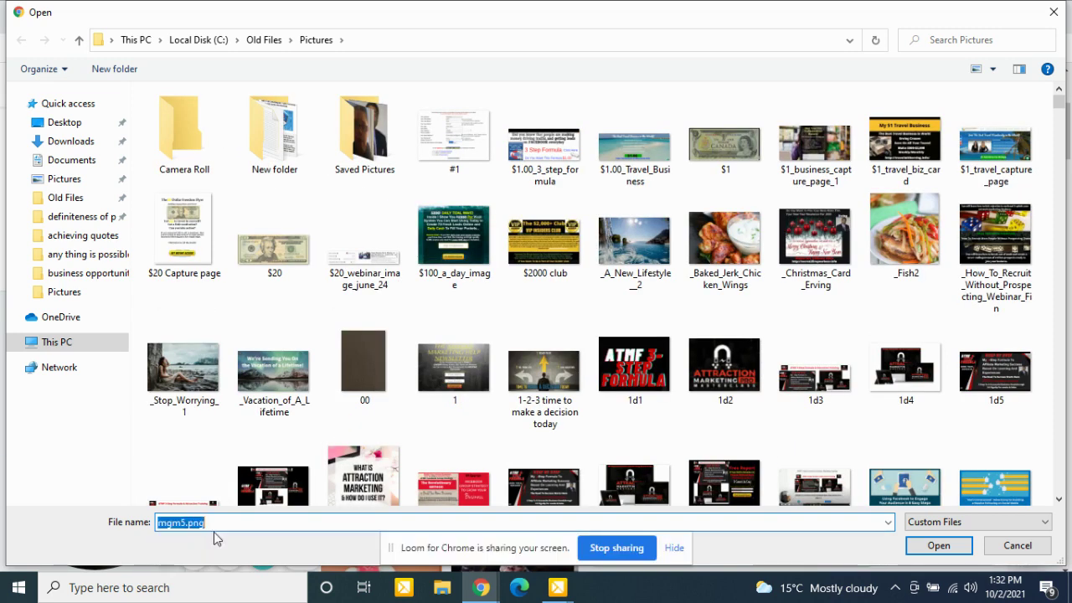
pyautogui.click(921, 546)
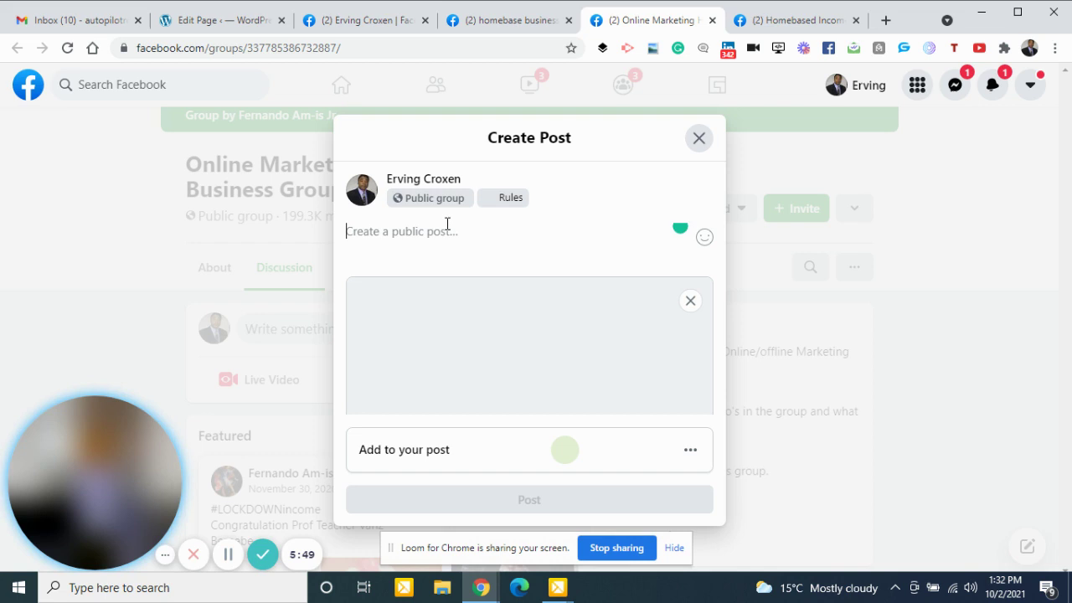
# Paste the copied text "Message me for free report" into the post, publish it, and close the group's page
pyautogui.rightClick(455, 233)
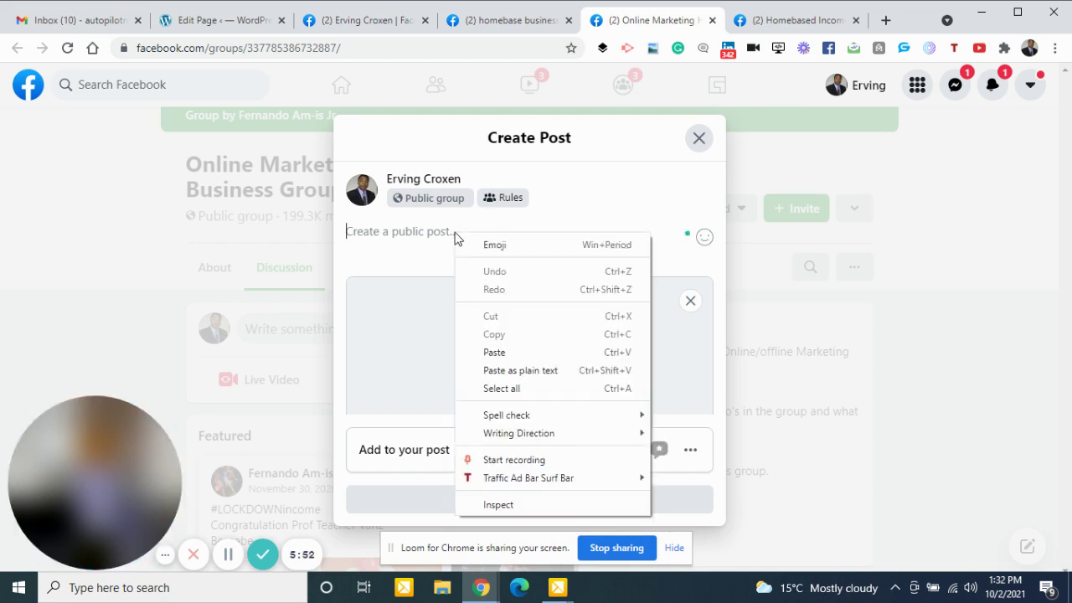
pyautogui.click(500, 353)
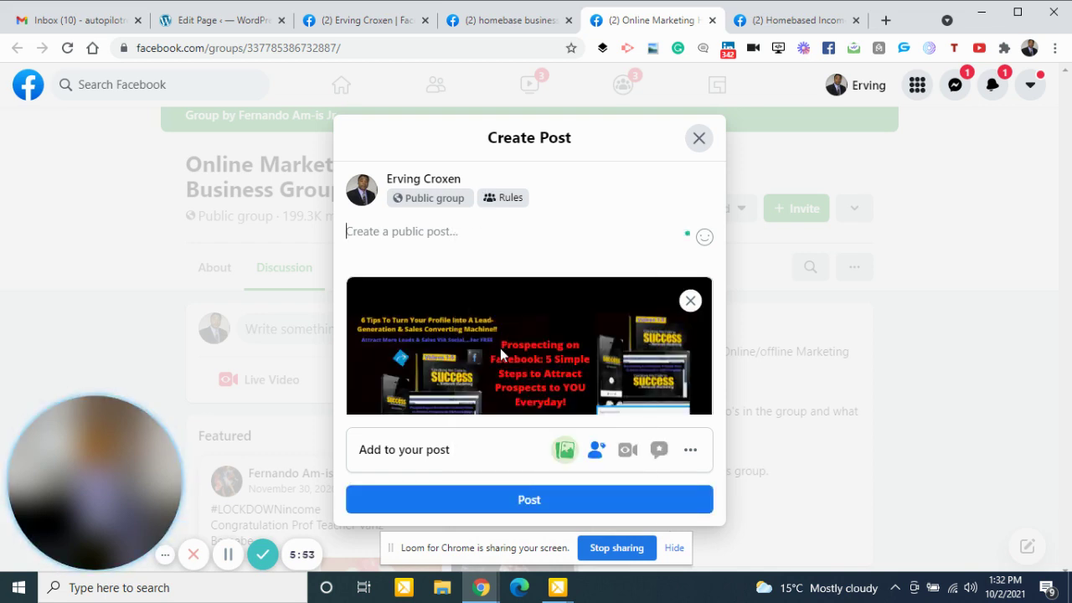
pyautogui.click(531, 501)
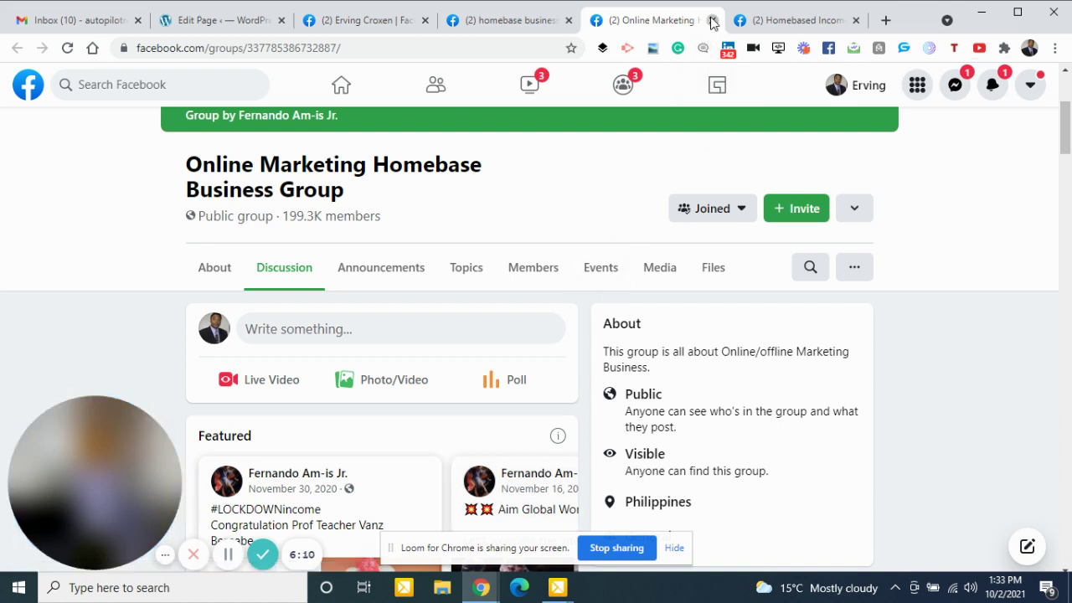
pyautogui.click(713, 21)
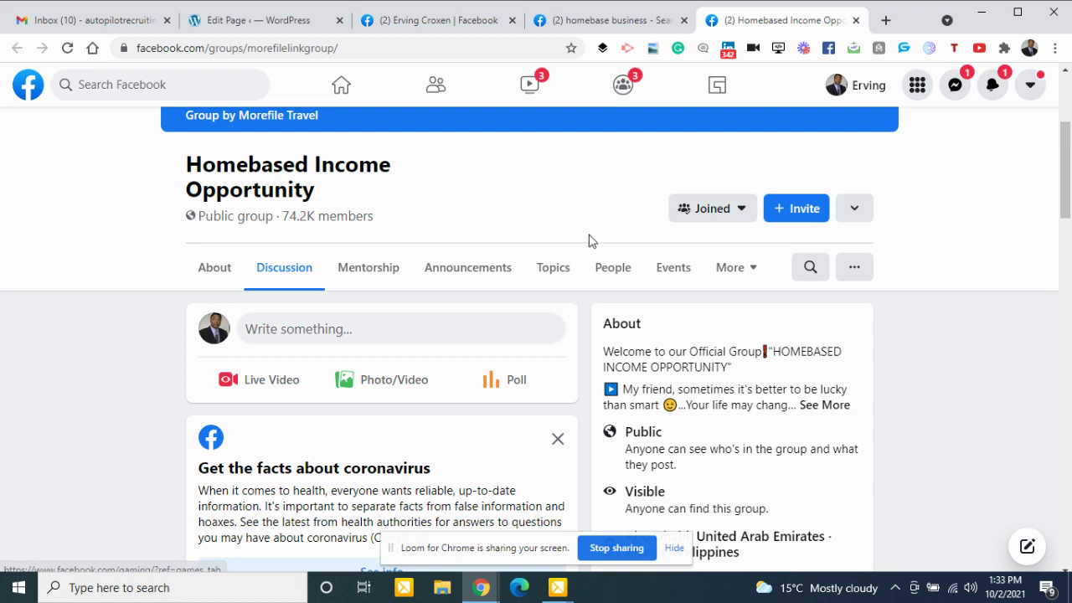
# Start a photo post in the Homebased Income Opportunity group with the image mgm5.png attached
pyautogui.click(388, 382)
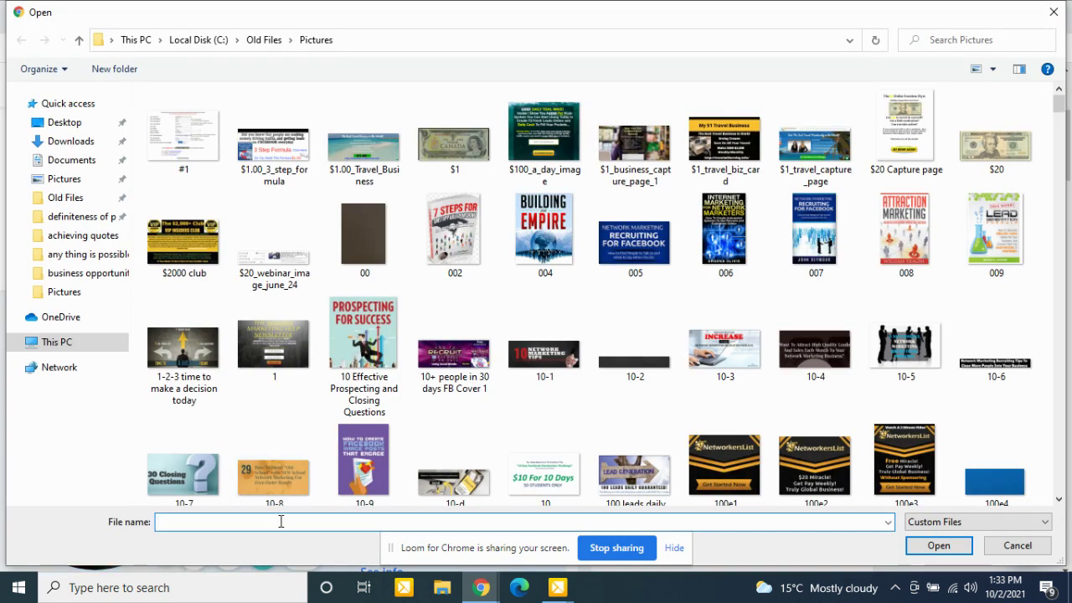
pyautogui.write('mgm5')
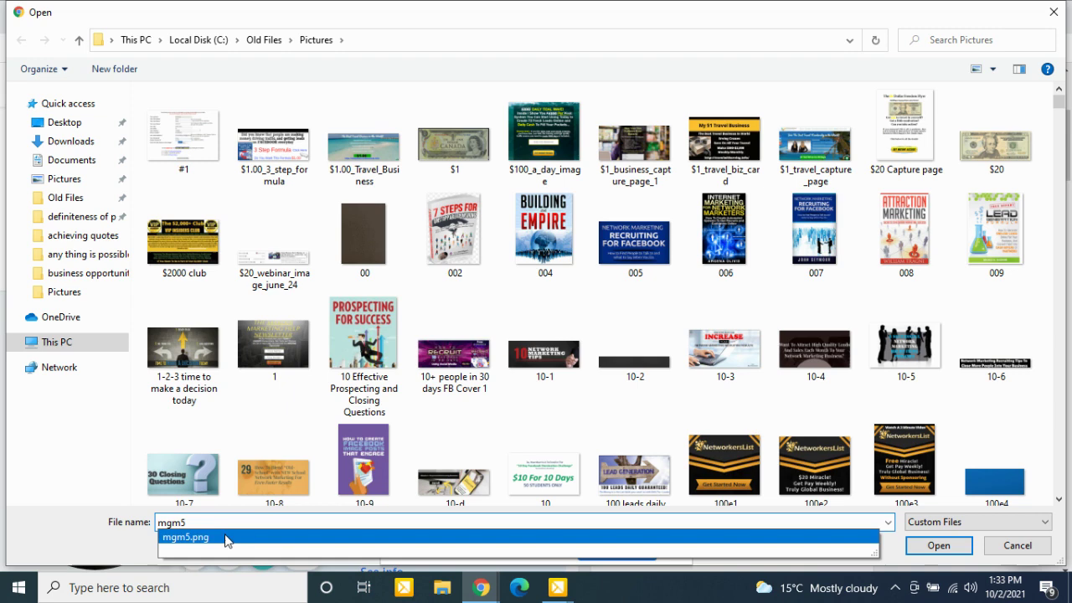
pyautogui.click(220, 538)
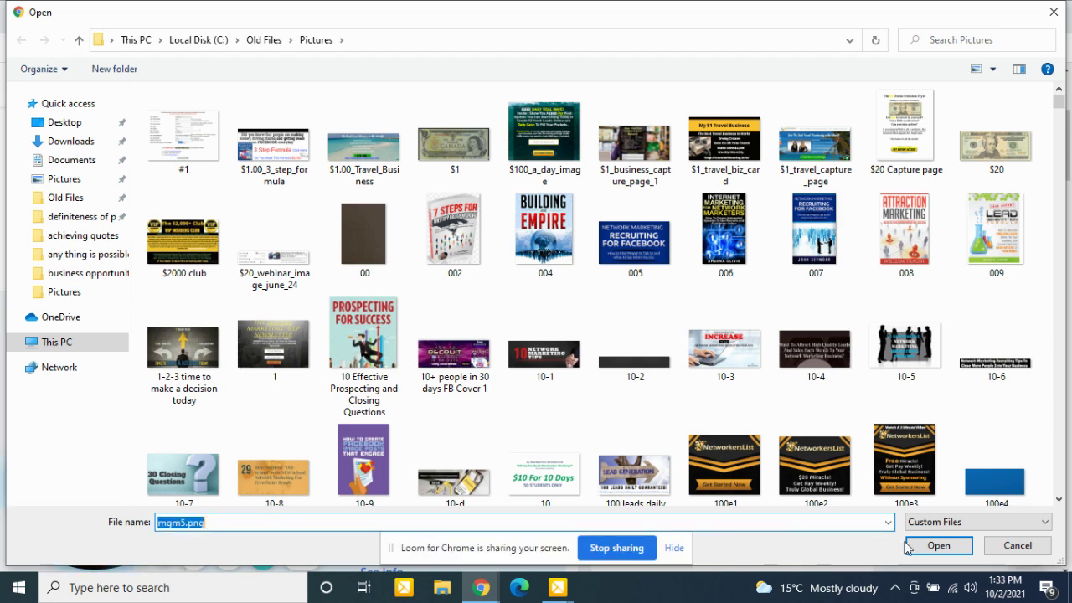
pyautogui.click(930, 545)
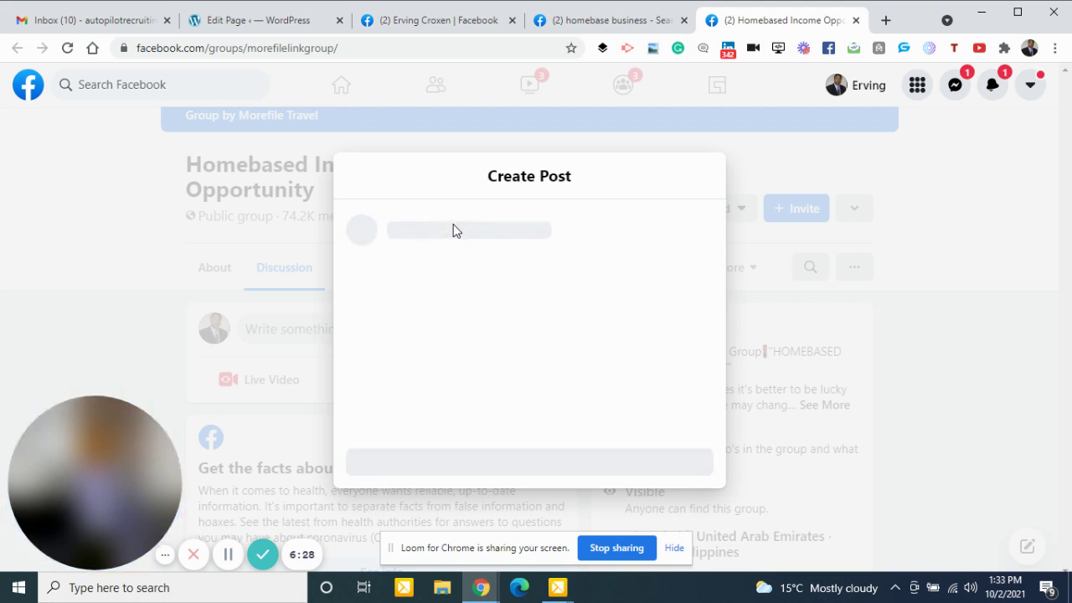
# Insert the copied text "Message me for free report" above the image and publish the post to Homebased Income Opportunity
pyautogui.rightClick(451, 231)
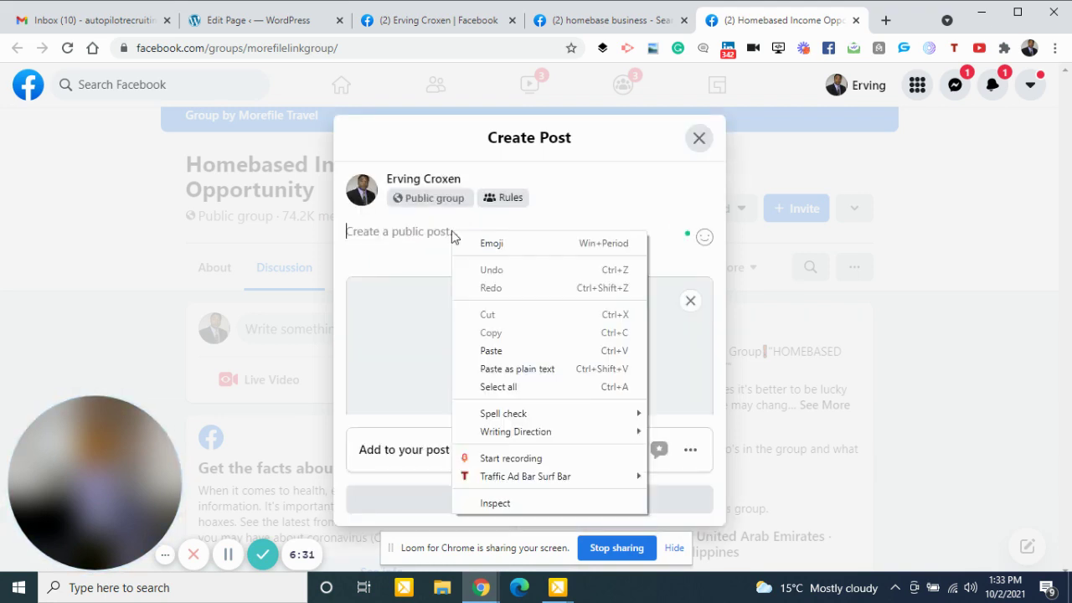
pyautogui.click(489, 351)
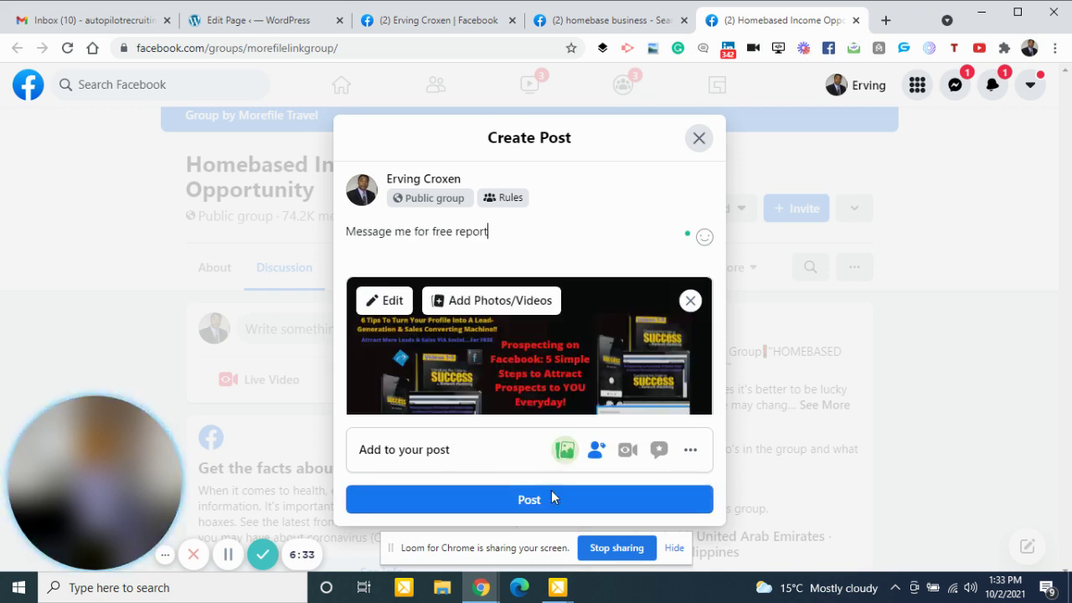
pyautogui.click(534, 503)
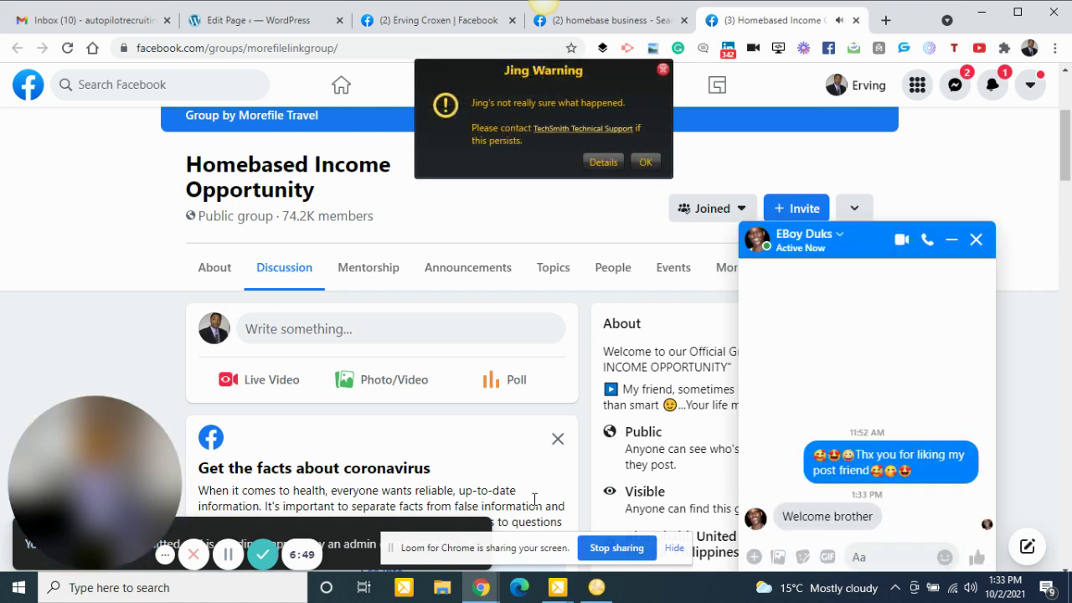
# Dismiss the Jing warning and chat window, then close the Homebased Income Opportunity page to return to the start of the group search results
pyautogui.click(645, 164)
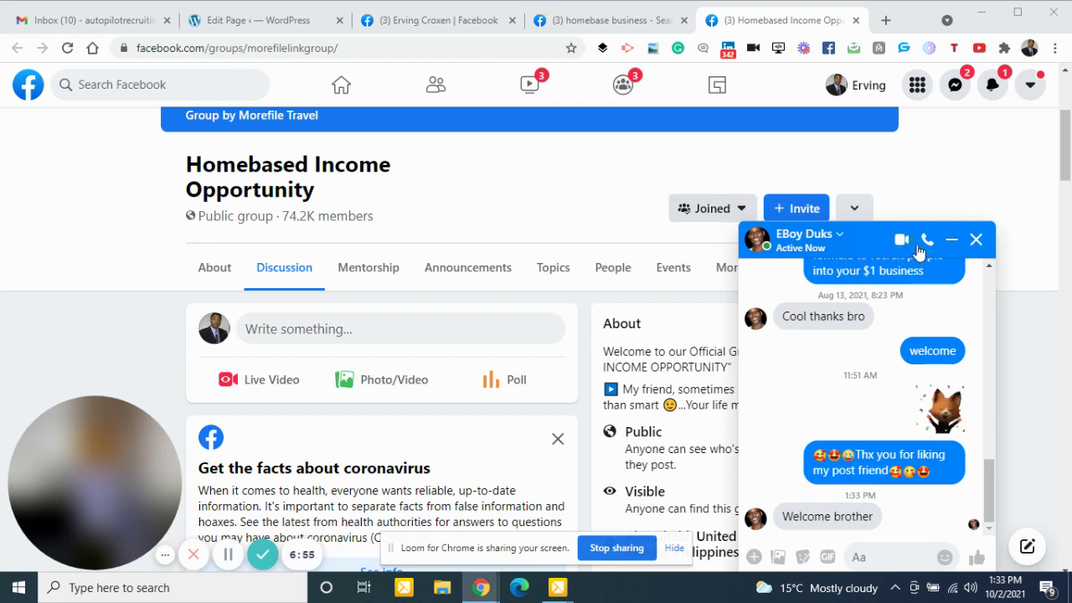
pyautogui.click(978, 242)
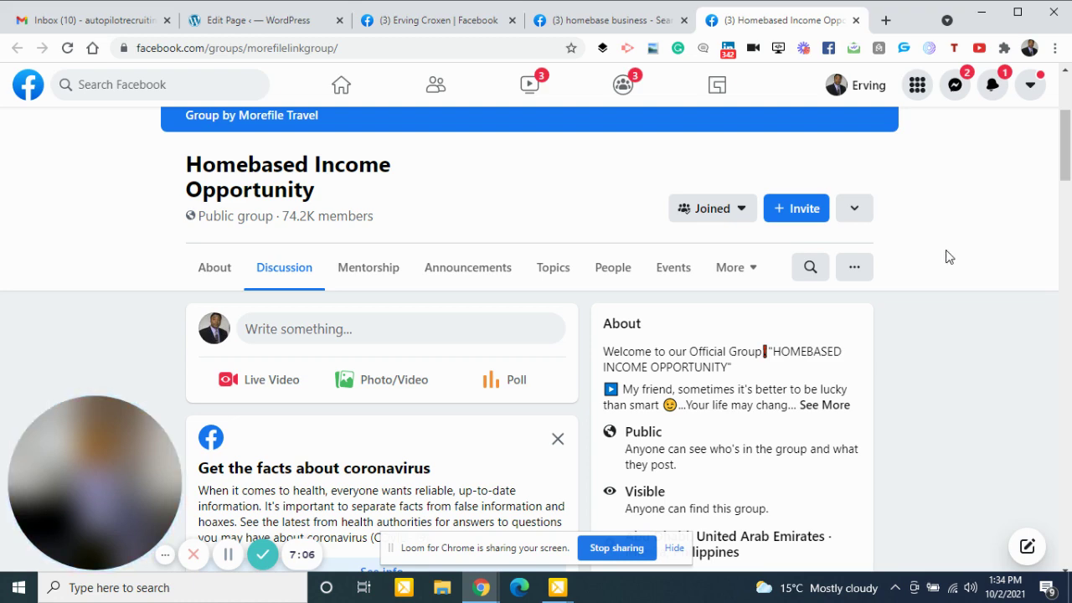
pyautogui.click(856, 20)
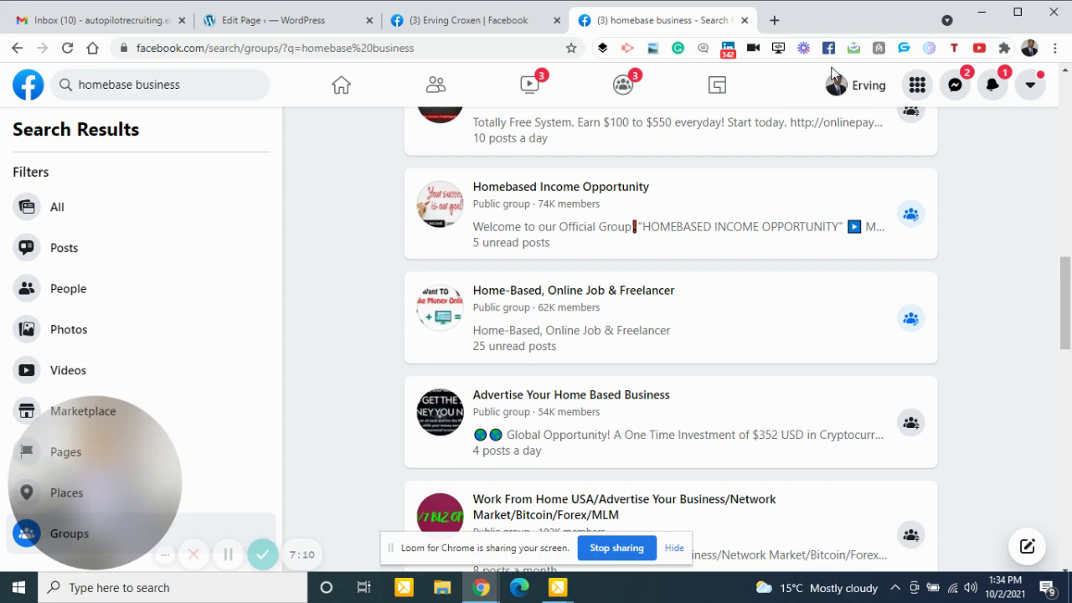
pyautogui.moveTo(1069, 267); pyautogui.dragTo(1000, 215)
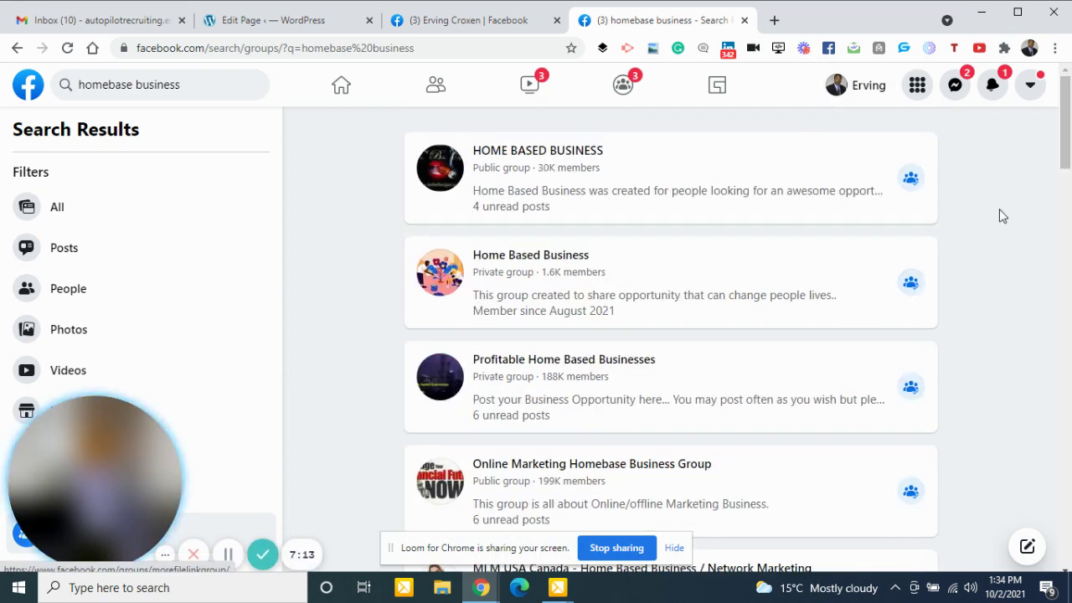